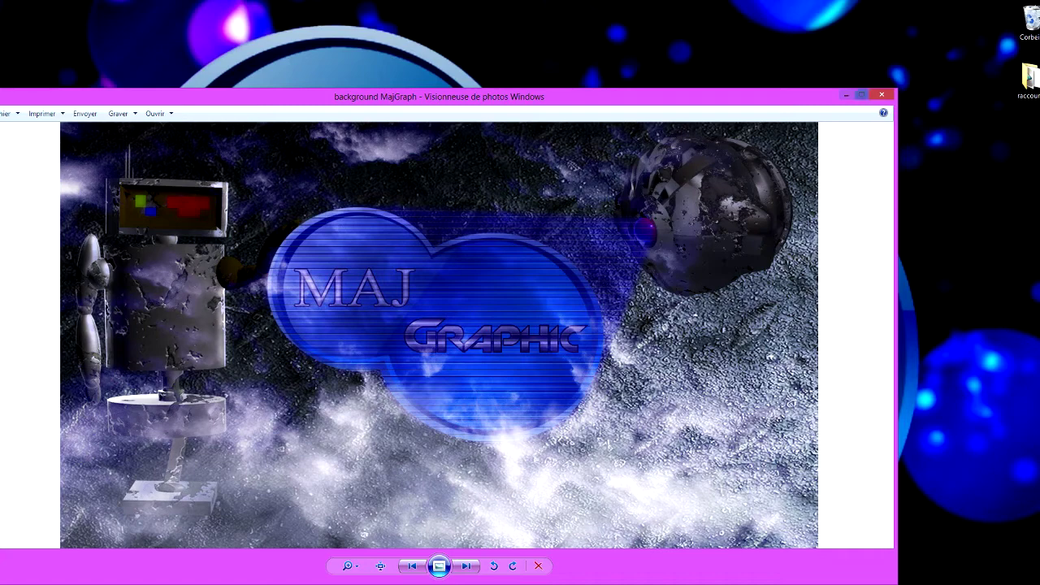
# Close the background image preview and reposition the robot head and the MAJ Graphic logo on the black canvas.
pyautogui.click(881, 94)
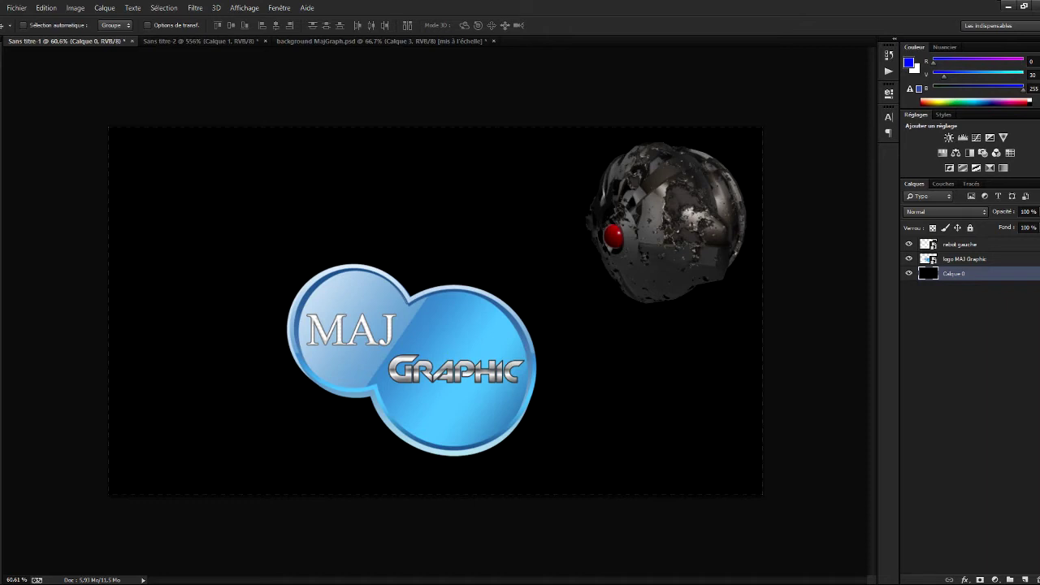
pyautogui.moveTo(689, 182); pyautogui.dragTo(677, 207)
pyautogui.moveTo(474, 333)
pyautogui.mouseDown()
pyautogui.moveTo(440, 333)
pyautogui.moveTo(469, 307)
pyautogui.moveTo(468, 325)
pyautogui.mouseUp()
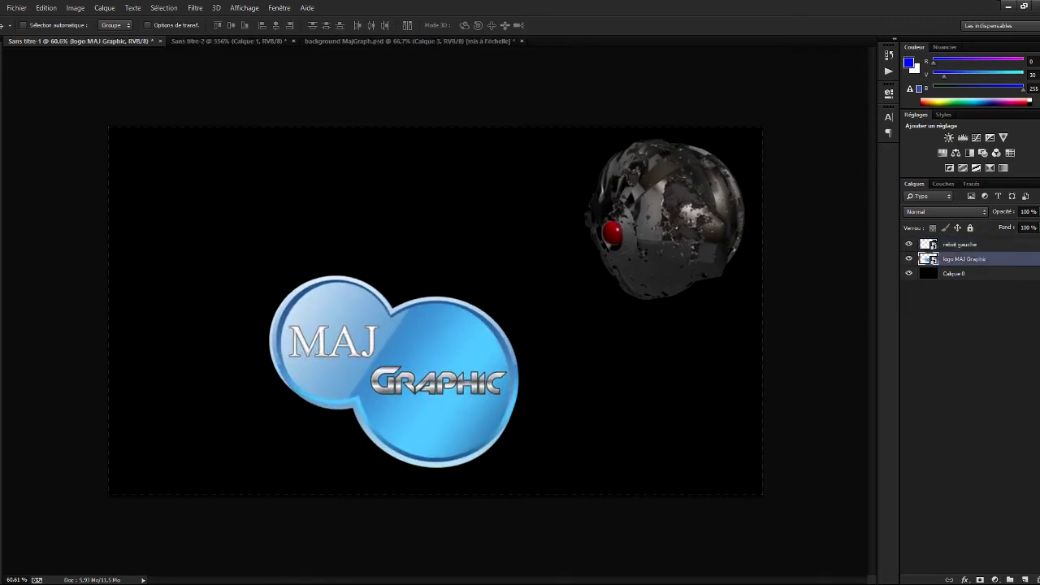
pyautogui.moveTo(463, 389); pyautogui.dragTo(462, 377)
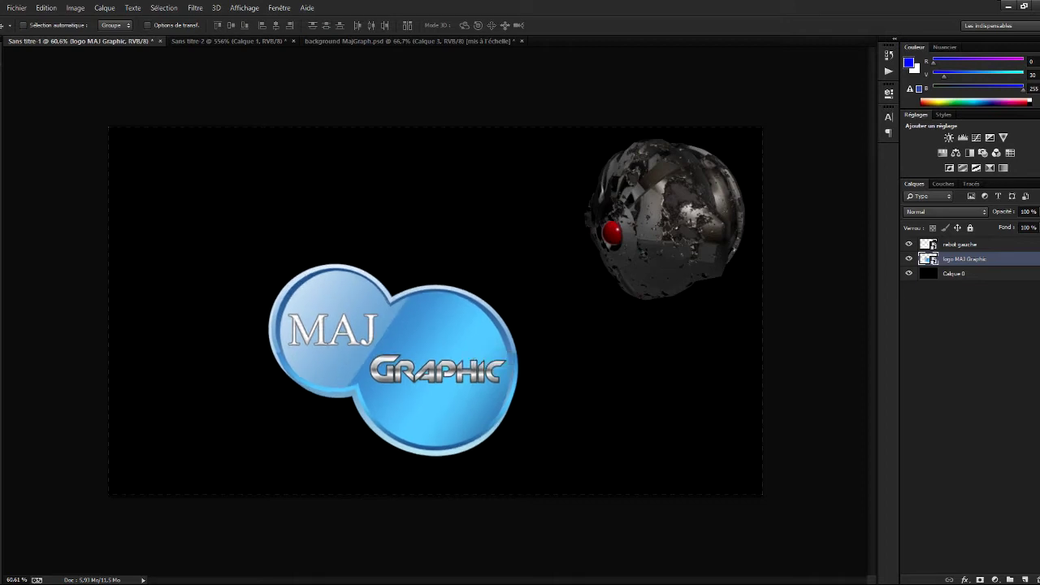
# On a new layer above the robot layer, draw a closed Pen path from the robot's red eye to the logo's outer edges.
pyautogui.click(1025, 579)
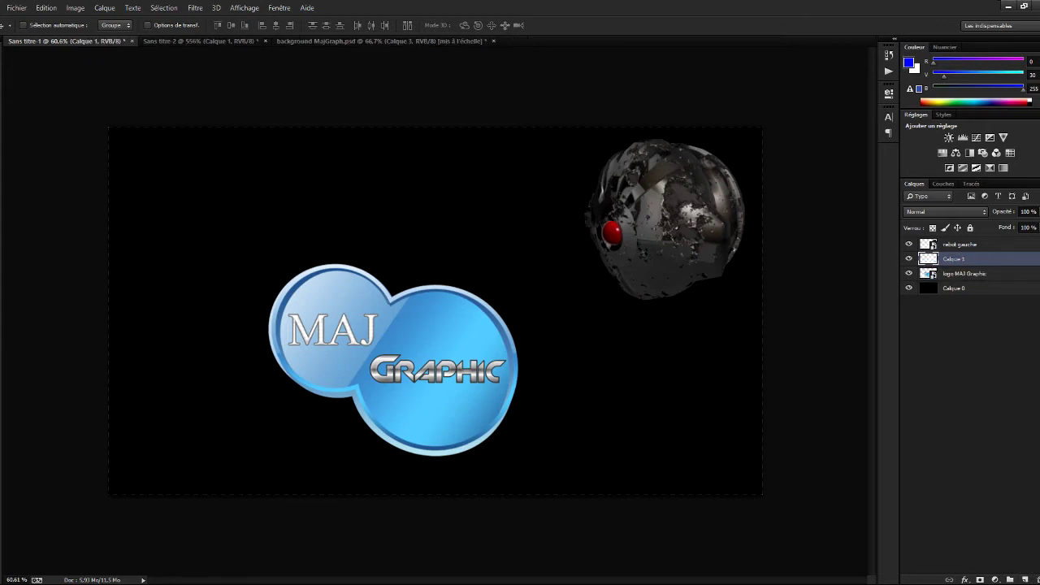
pyautogui.moveTo(962, 259); pyautogui.dragTo(962, 241)
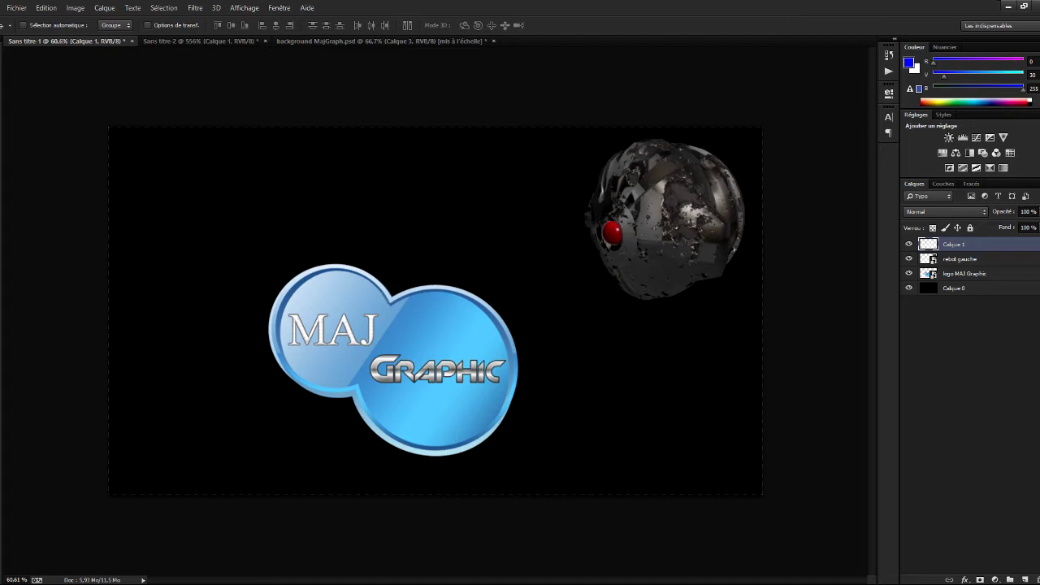
pyautogui.press('p')
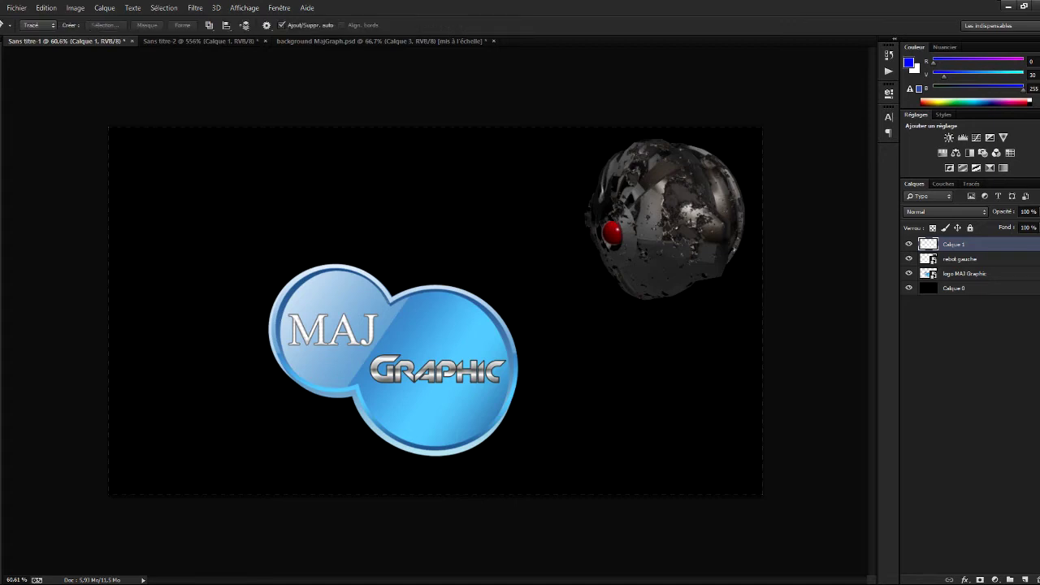
pyautogui.click(609, 222)
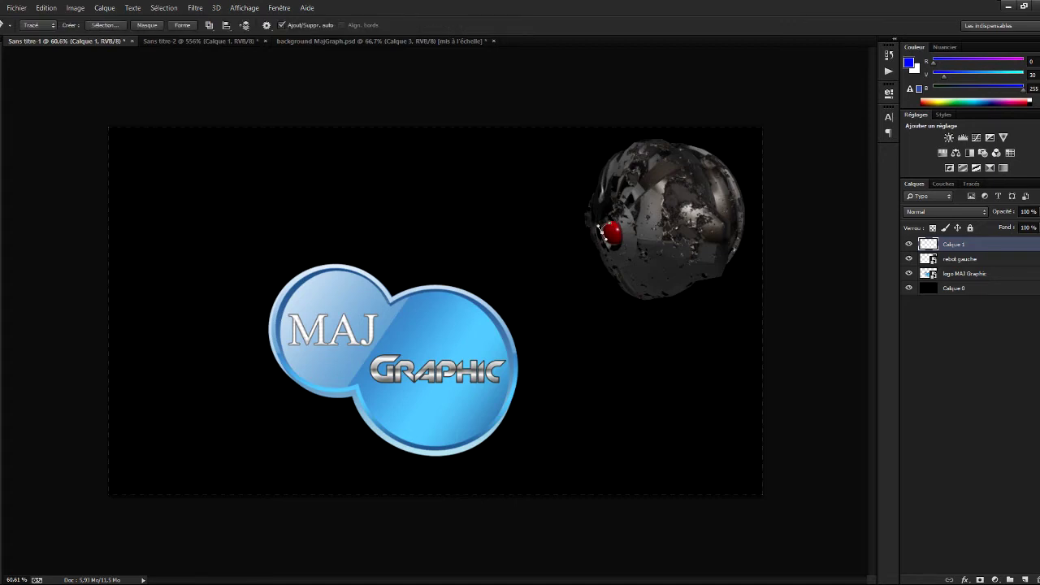
pyautogui.moveTo(602, 232); pyautogui.dragTo(562, 245)
pyautogui.moveTo(311, 266)
pyautogui.mouseDown()
pyautogui.moveTo(282, 287)
pyautogui.moveTo(297, 274)
pyautogui.mouseUp()
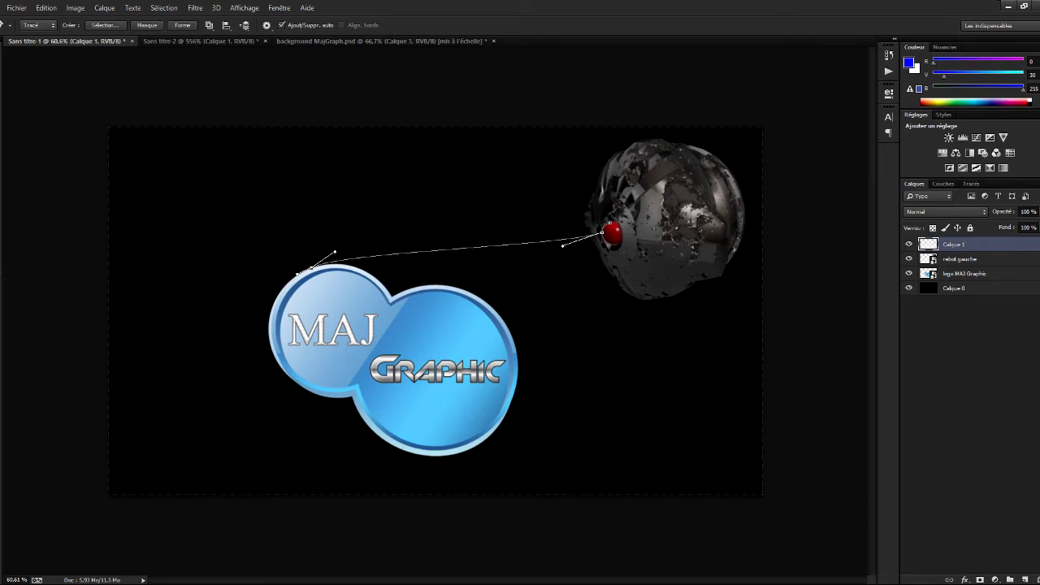
pyautogui.moveTo(278, 292); pyautogui.dragTo(280, 295)
pyautogui.moveTo(620, 241)
pyautogui.mouseDown()
pyautogui.moveTo(630, 207)
pyautogui.moveTo(672, 234)
pyautogui.moveTo(655, 246)
pyautogui.moveTo(653, 237)
pyautogui.moveTo(731, 271)
pyautogui.moveTo(741, 203)
pyautogui.moveTo(704, 232)
pyautogui.moveTo(619, 224)
pyautogui.moveTo(623, 232)
pyautogui.mouseUp()
pyautogui.moveTo(617, 229); pyautogui.dragTo(622, 222)
# Convert the path into a new selection and add the MAJ Graphic logo's outline to it.
pyautogui.rightClick(479, 255)
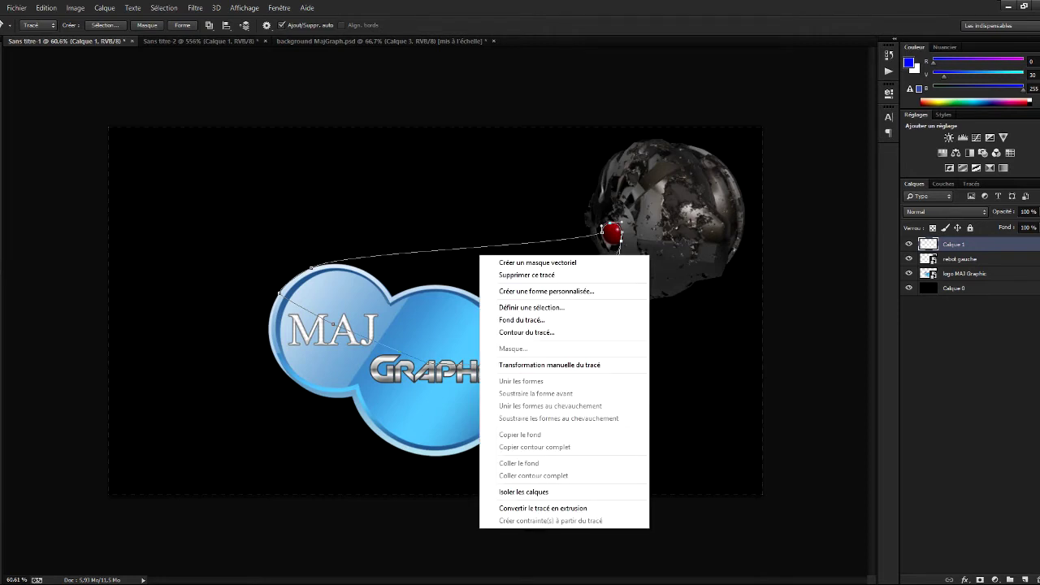
pyautogui.click(531, 307)
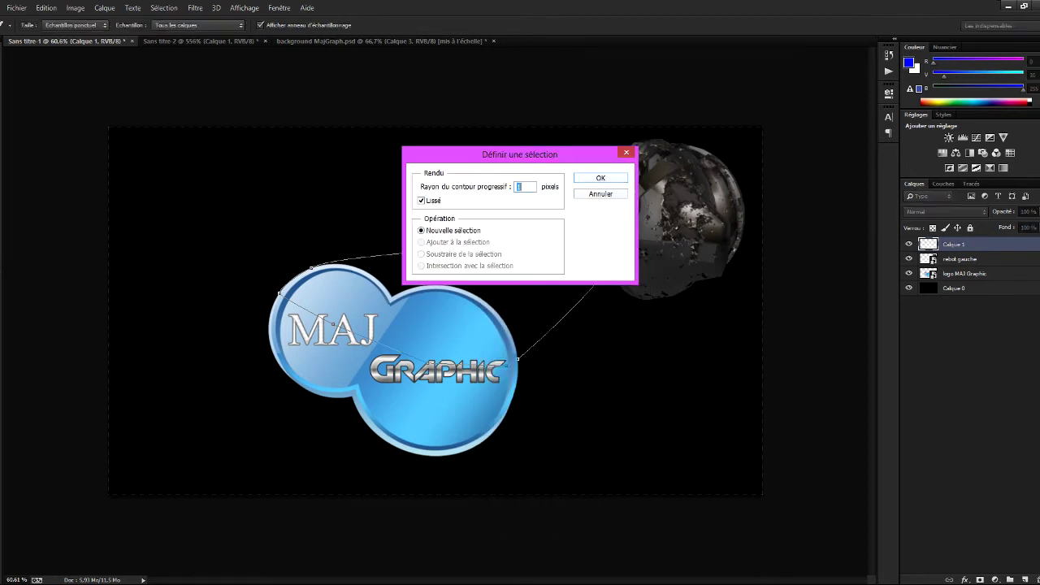
pyautogui.press('Return')
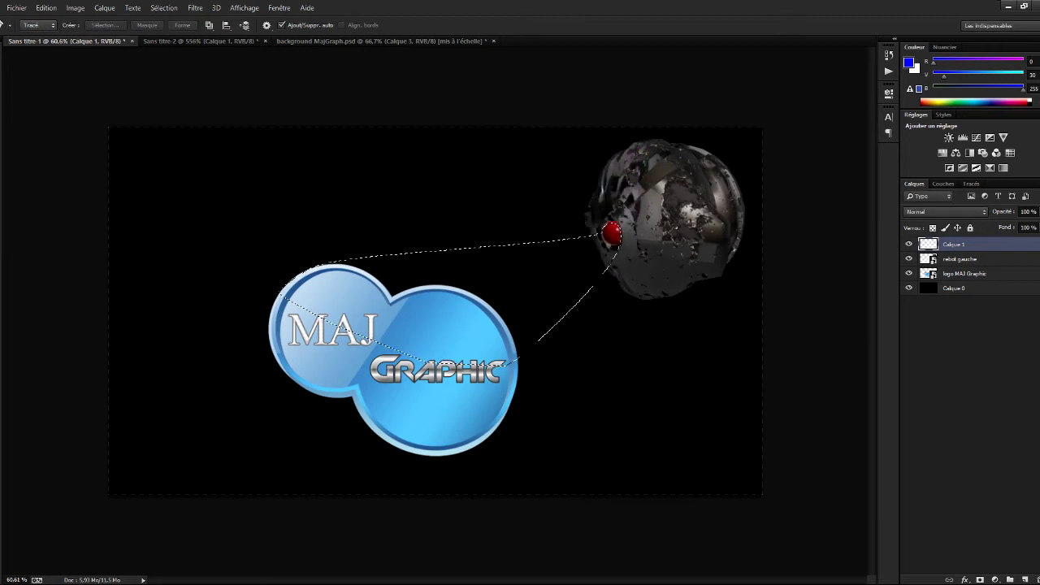
pyautogui.keyDown('ctrl'); pyautogui.click(928, 274); pyautogui.keyUp('ctrl')
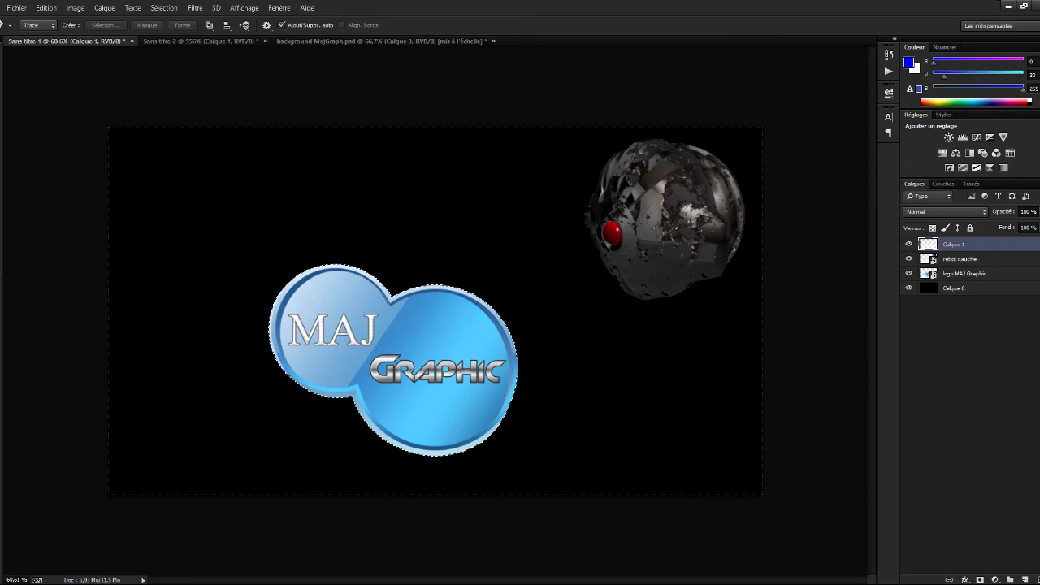
pyautogui.hotkey('ctrl', 'z')
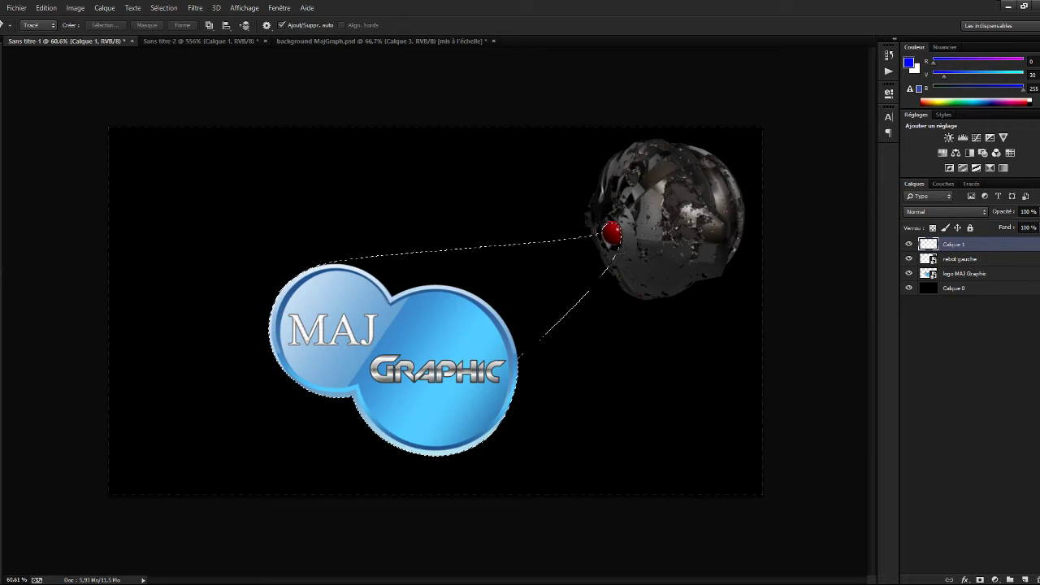
# Fill the combined beam and logo selection with blue #001eff on the new layer, and deselect.
pyautogui.press('g')
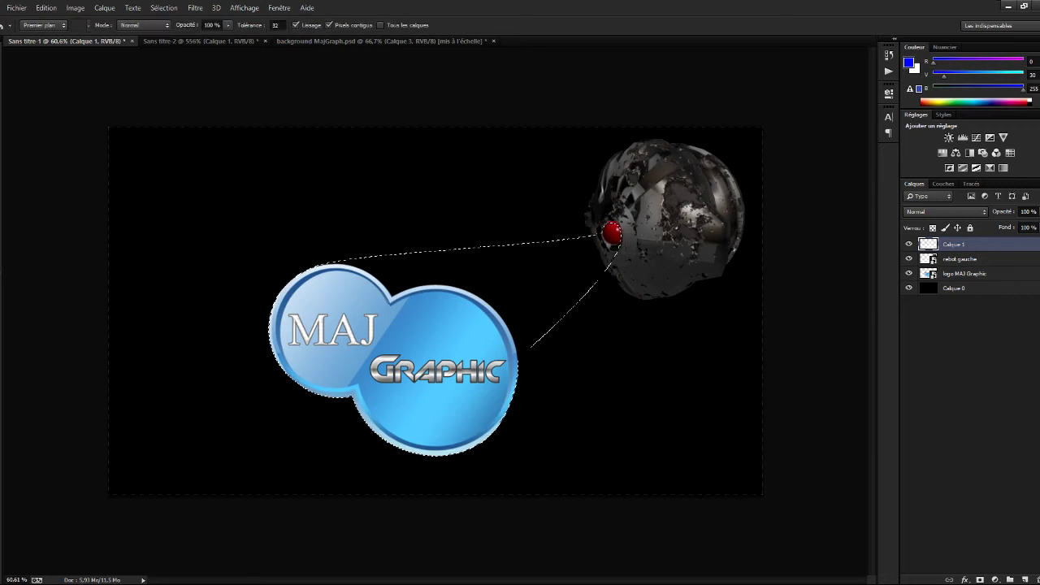
pyautogui.click(909, 62)
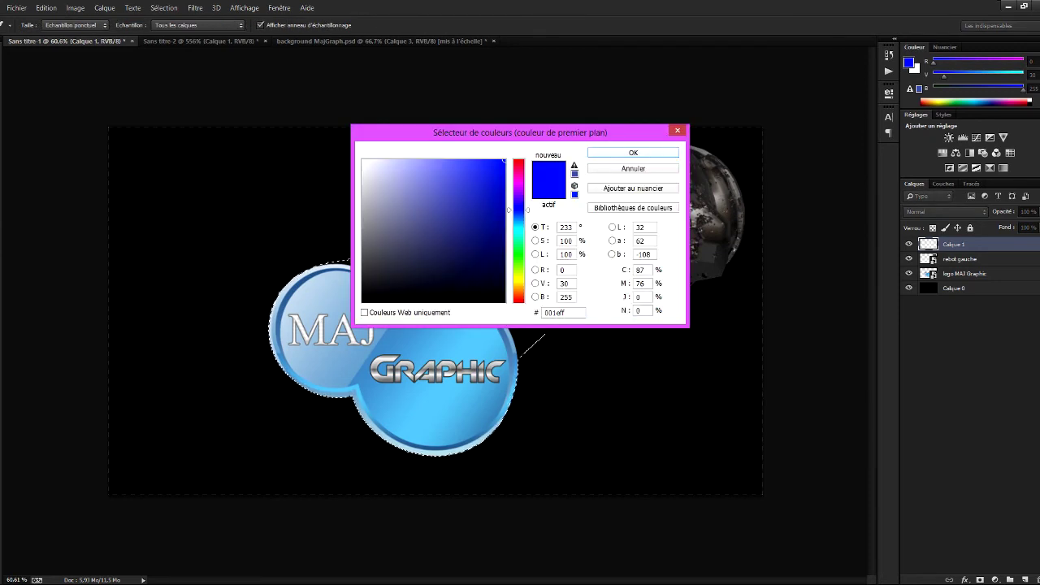
pyautogui.click(633, 153)
pyautogui.click(487, 301)
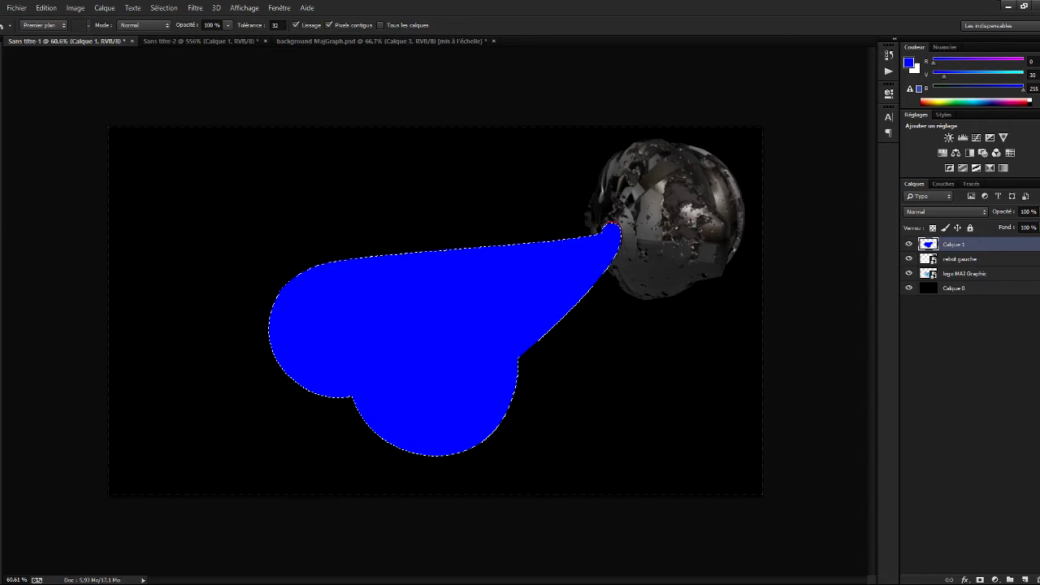
pyautogui.hotkey('ctrl', 'd')
# Try the Incrustation, Lumière crue and Eclaircir blend modes on the blue beam layer, and restore Normal.
pyautogui.click(945, 211)
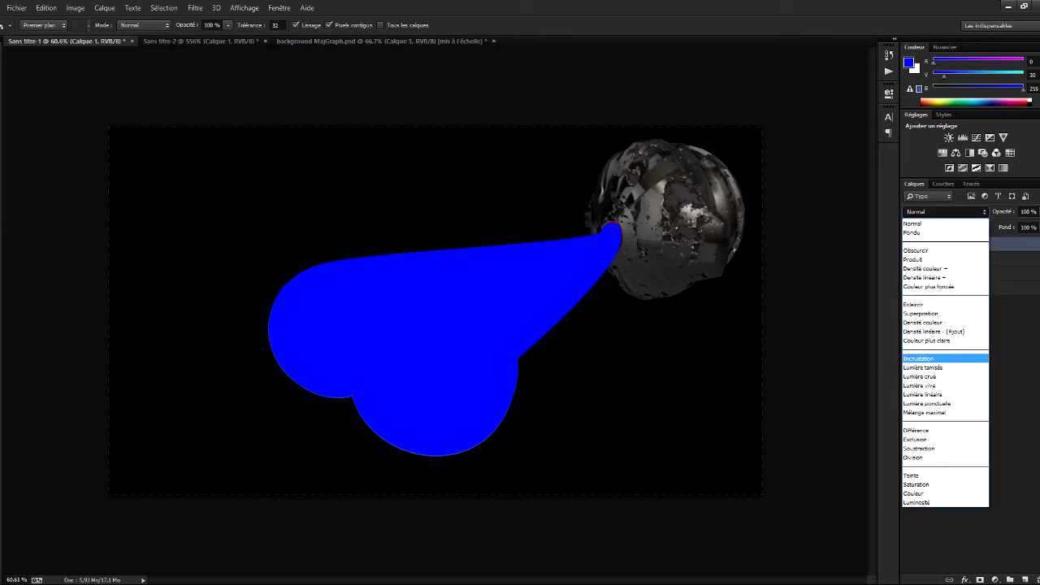
pyautogui.click(918, 359)
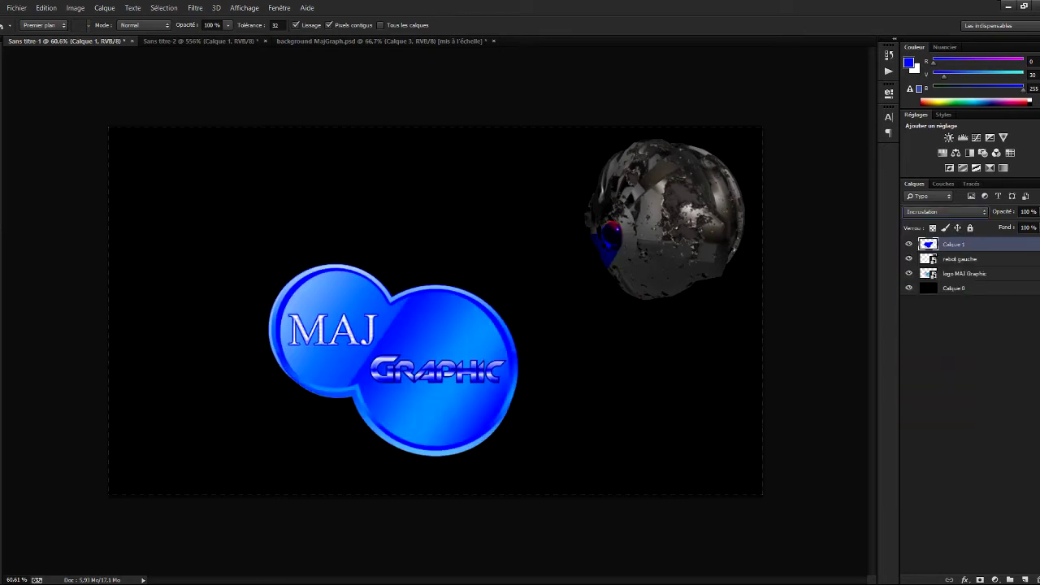
pyautogui.click(945, 212)
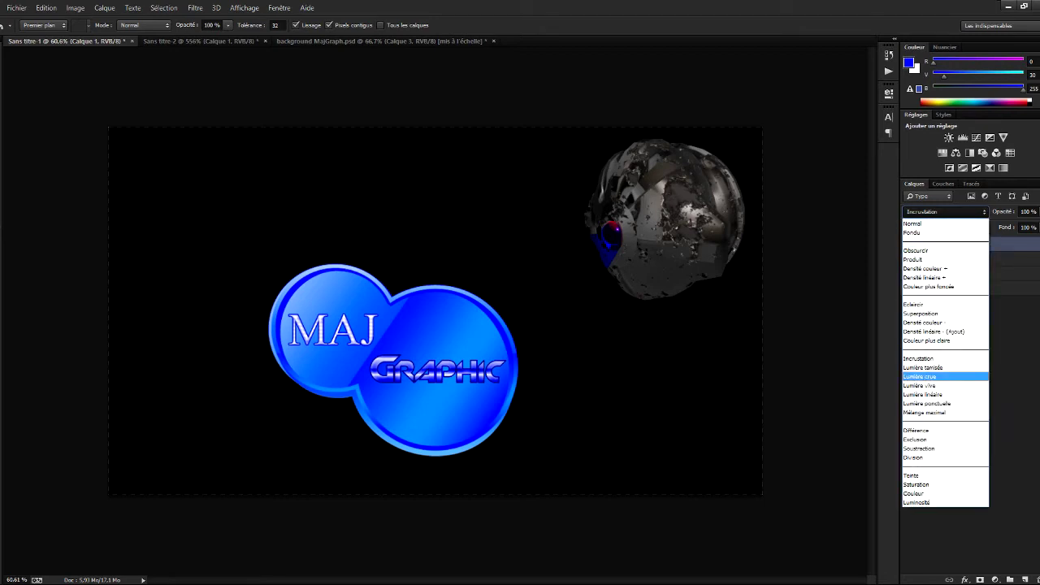
pyautogui.click(920, 376)
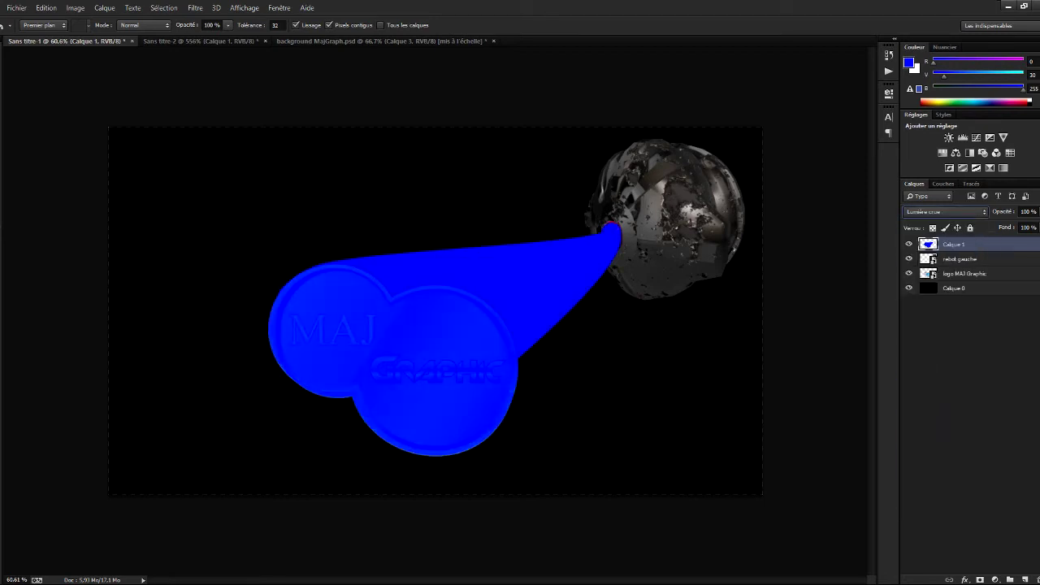
pyautogui.click(945, 211)
pyautogui.click(922, 307)
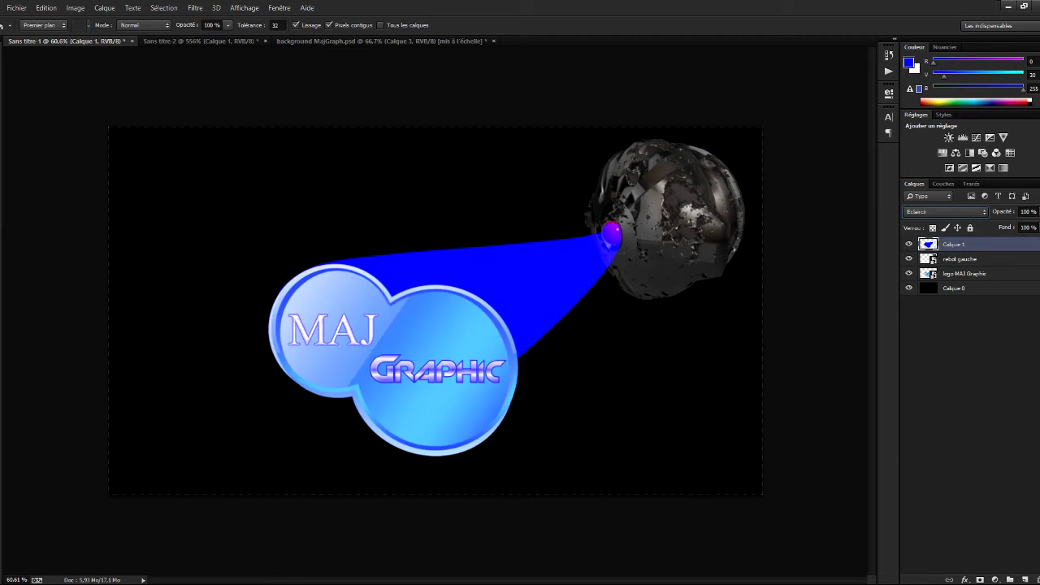
pyautogui.click(945, 211)
pyautogui.click(918, 229)
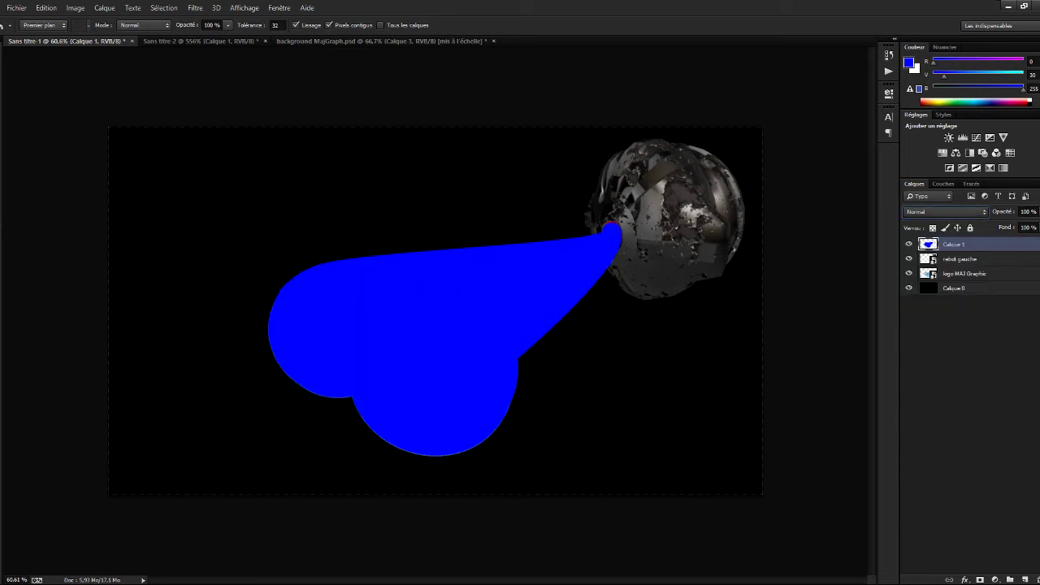
# Set the blue beam layer's opacity to 50% and deselect the layer.
pyautogui.moveTo(1039, 225); pyautogui.dragTo(1015, 225)
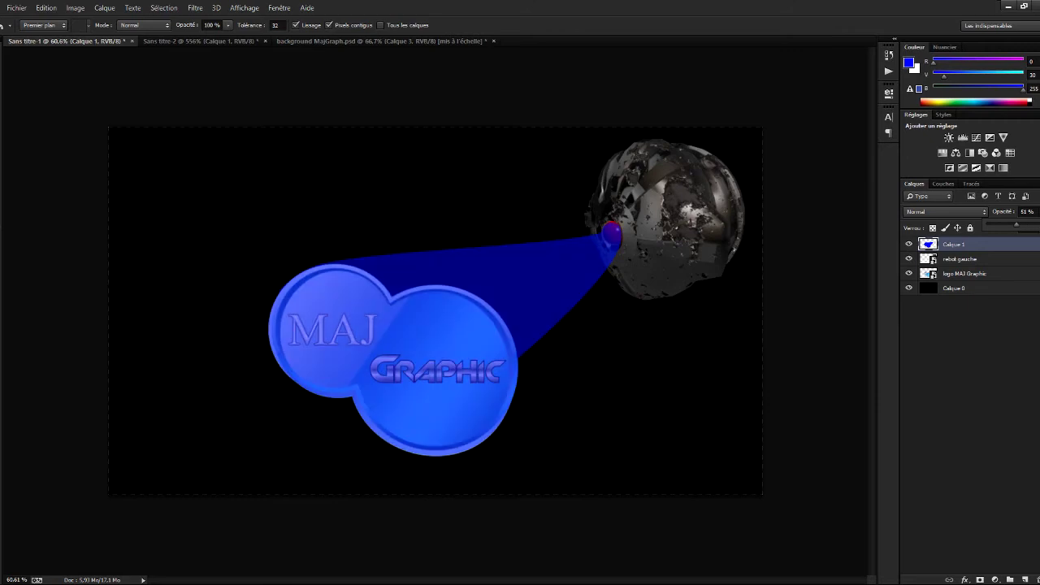
pyautogui.click(1027, 212)
pyautogui.write('50')
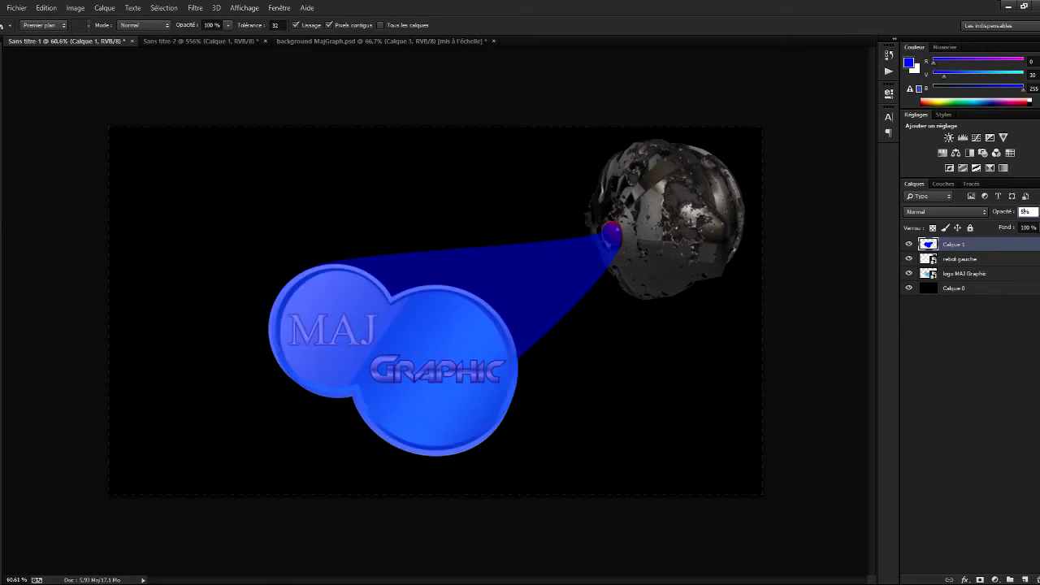
pyautogui.click(967, 366)
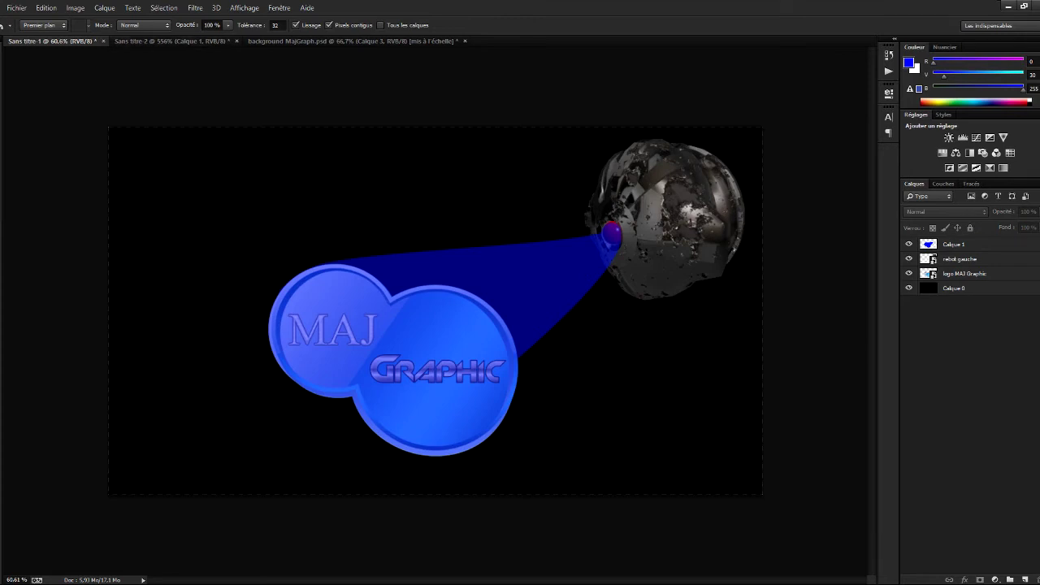
# Create a new 50 x 50 pixel RGB document at 76 pixels/centimetre with a white background.
pyautogui.click(16, 8)
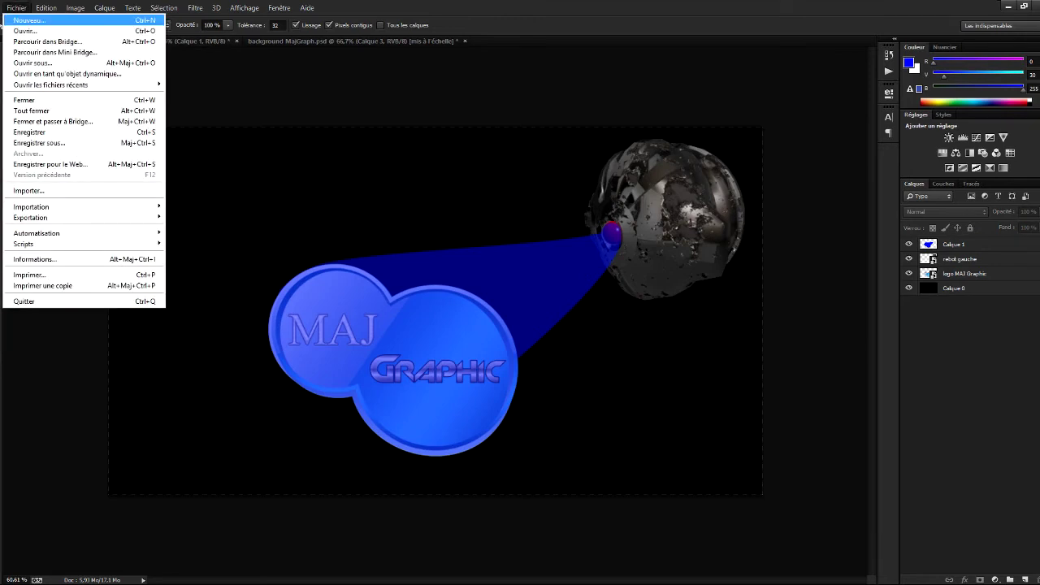
pyautogui.click(29, 20)
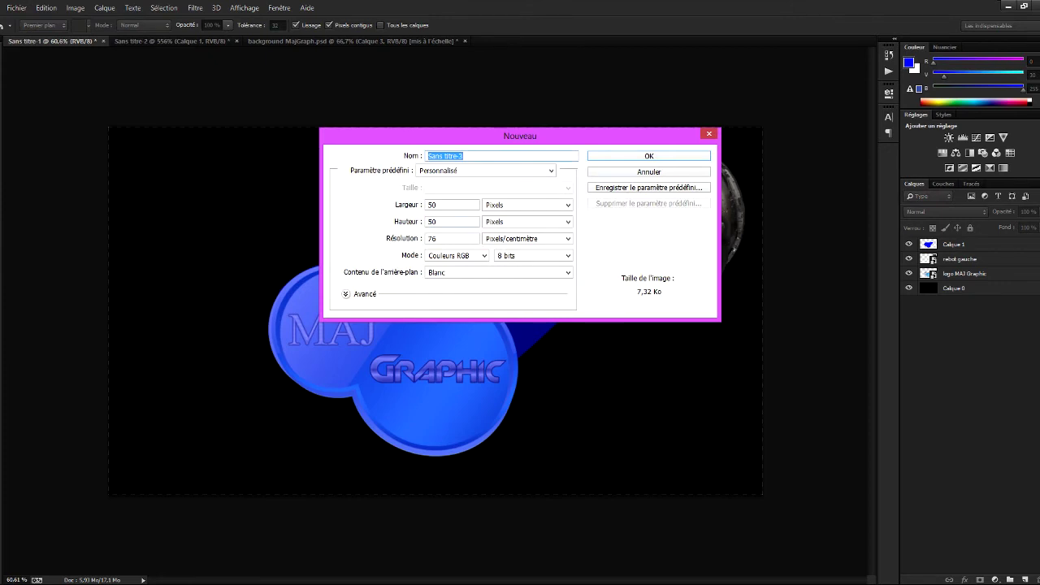
pyautogui.press('Return')
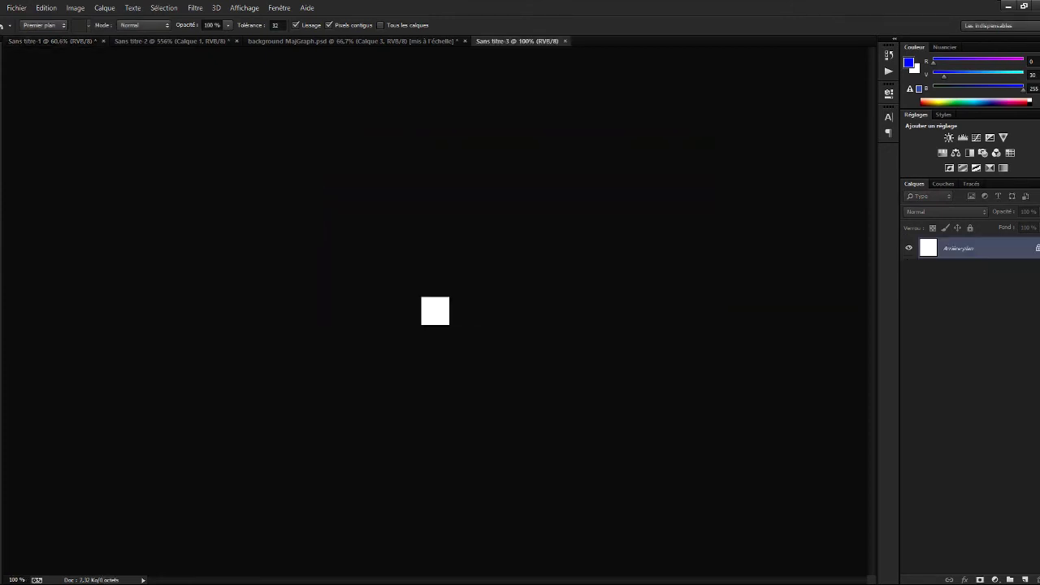
pyautogui.scroll(15, 435, 311)
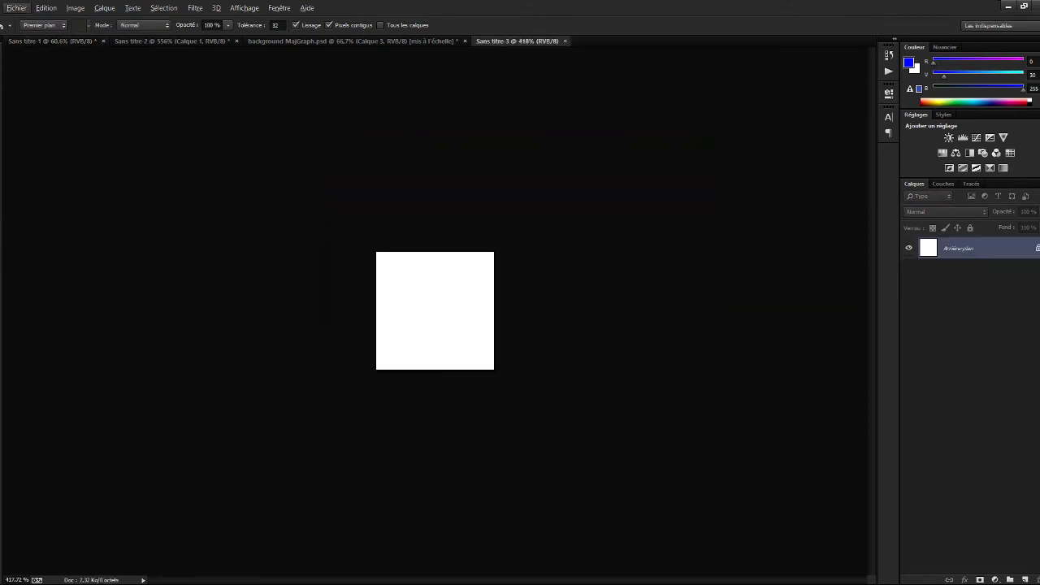
# Unlock the background layer, add an empty layer above it, and delete the white layer to leave a transparent canvas.
pyautogui.doubleClick(959, 249)
pyautogui.press('Return')
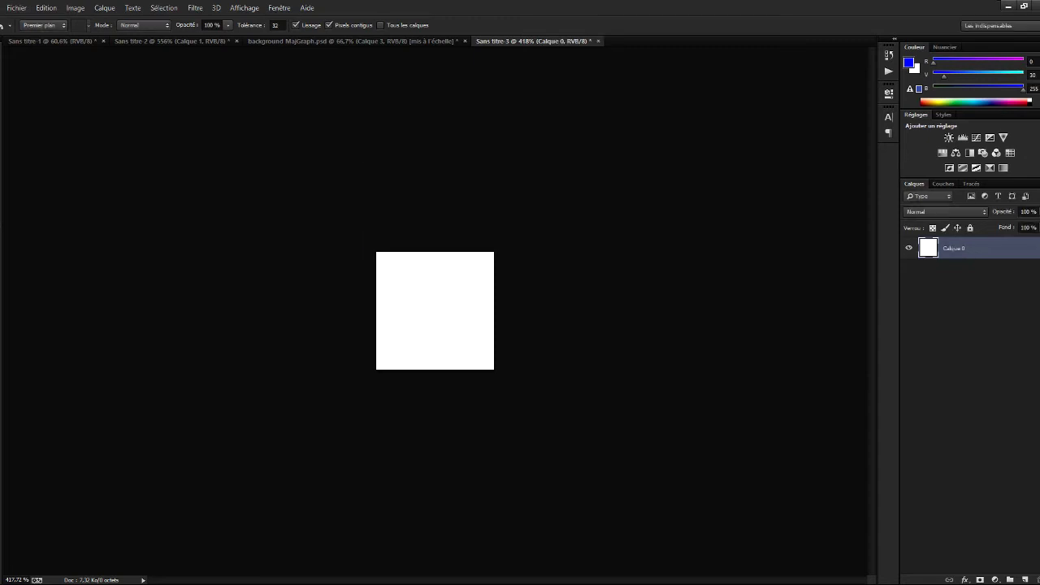
pyautogui.click(1025, 579)
pyautogui.rightClick(1014, 269)
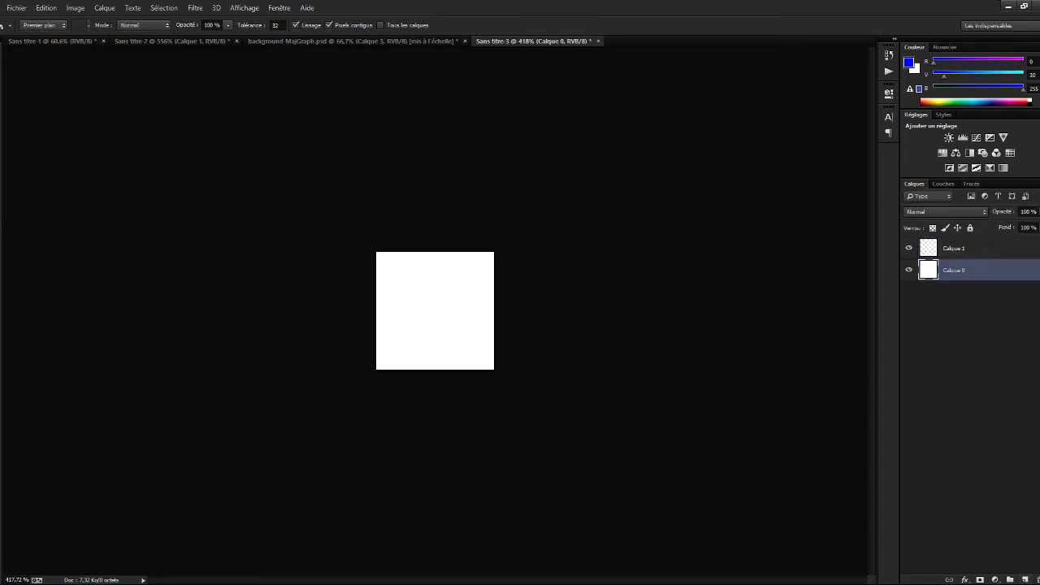
pyautogui.press('Escape')
pyautogui.click(1037, 579)
pyautogui.press('Return')
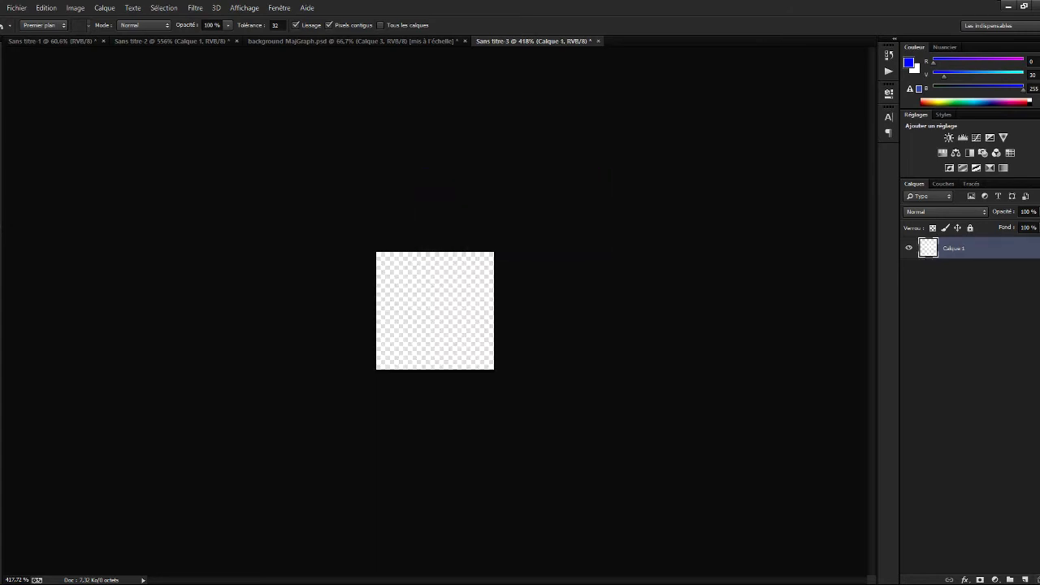
# Select a full-width strip along the upper edge of the transparent canvas and fill it with black.
pyautogui.press('m')
pyautogui.moveTo(375, 251); pyautogui.dragTo(495, 273)
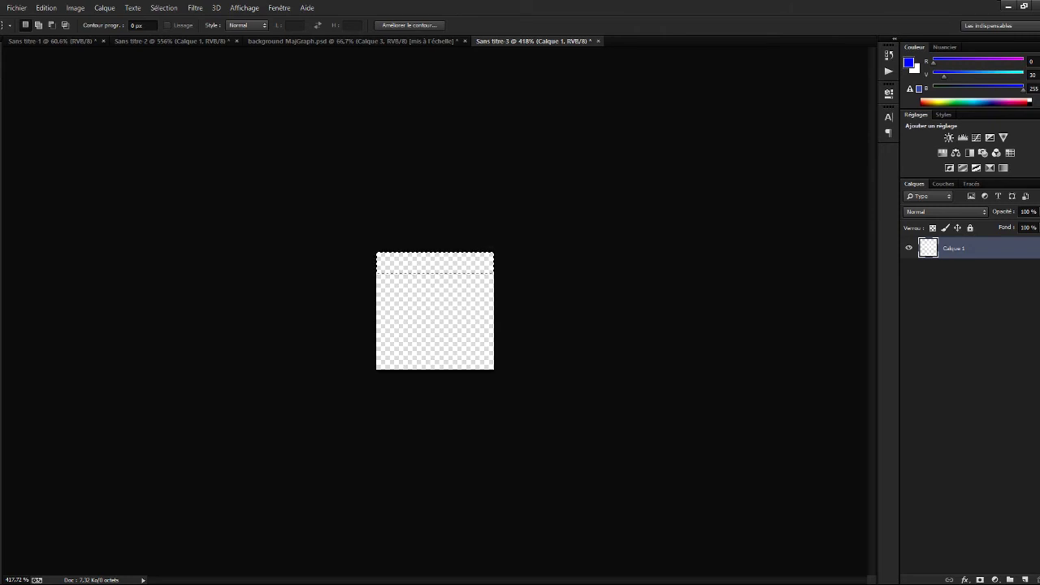
pyautogui.press('d')
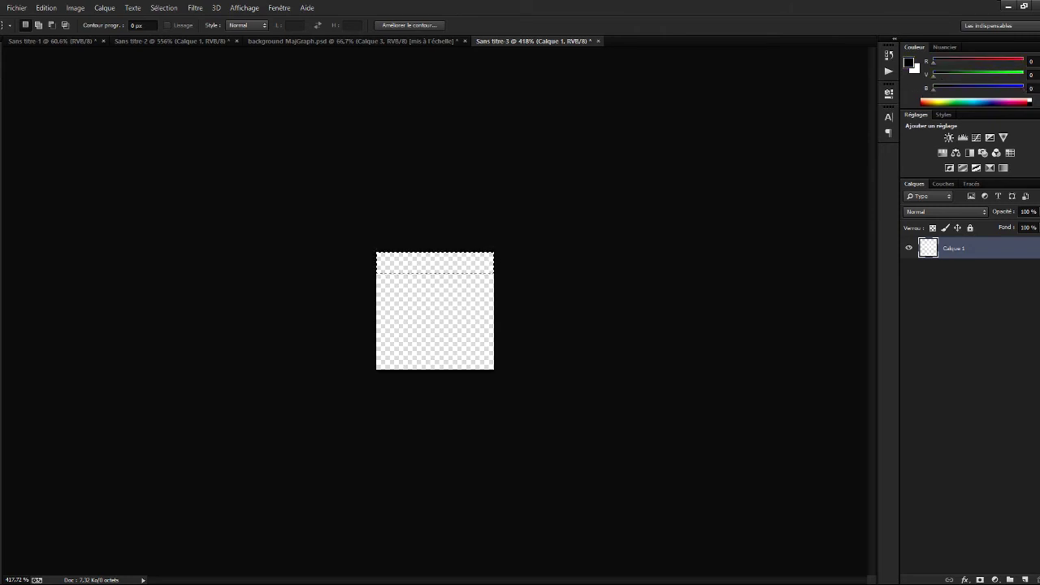
pyautogui.press('g')
pyautogui.click(435, 263)
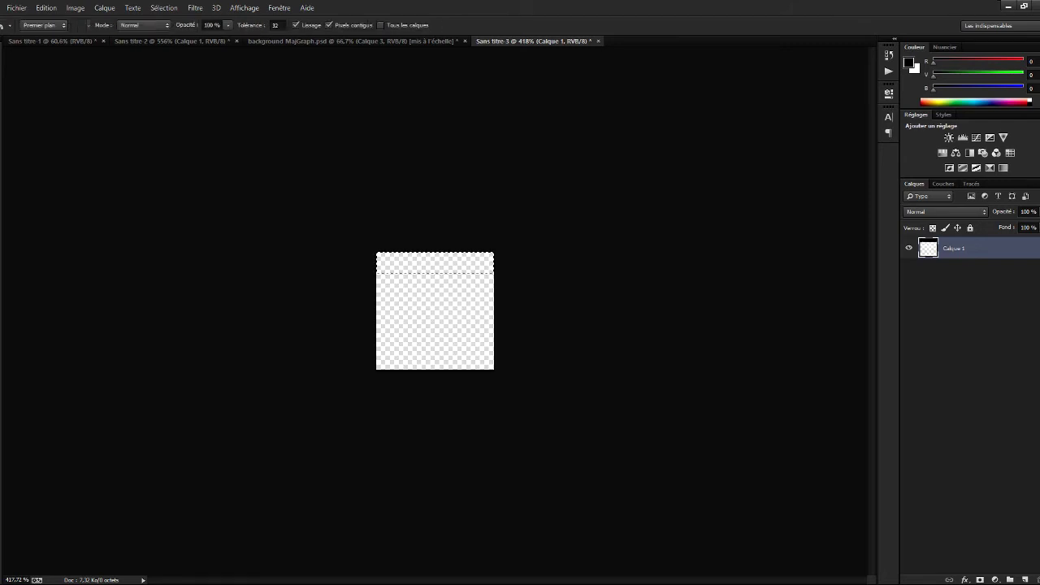
# Fill three more full-width horizontal strips with black below the first one, leaving transparent gaps between them.
pyautogui.press('m')
pyautogui.moveTo(372, 287); pyautogui.dragTo(525, 300)
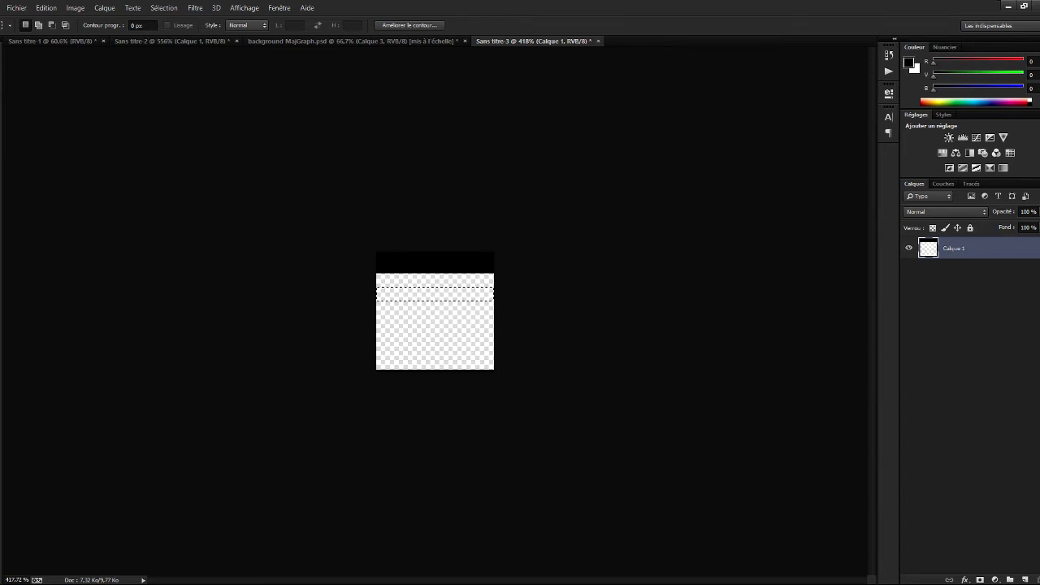
pyautogui.press('g')
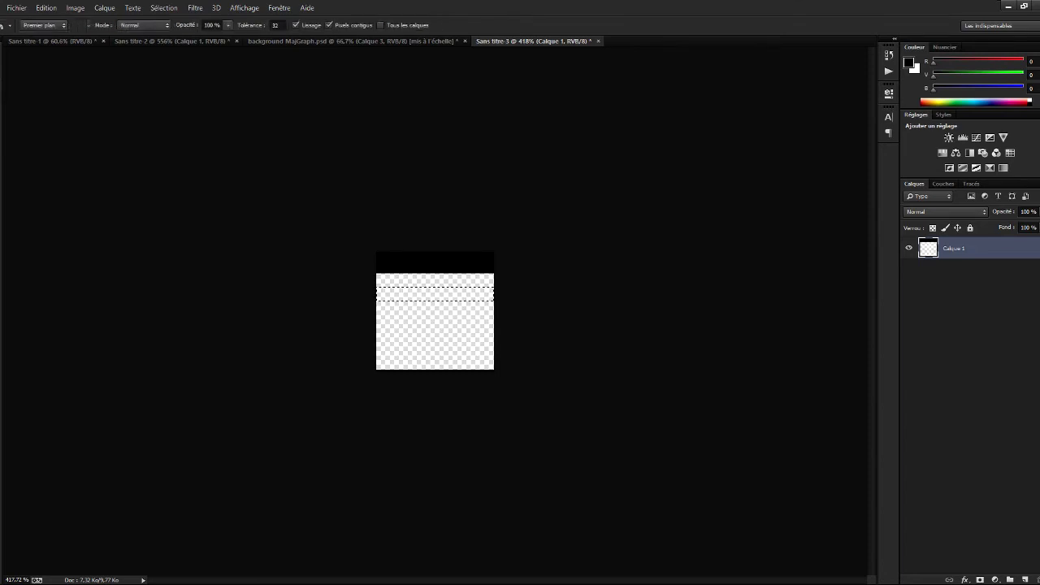
pyautogui.click(435, 294)
pyautogui.press('m')
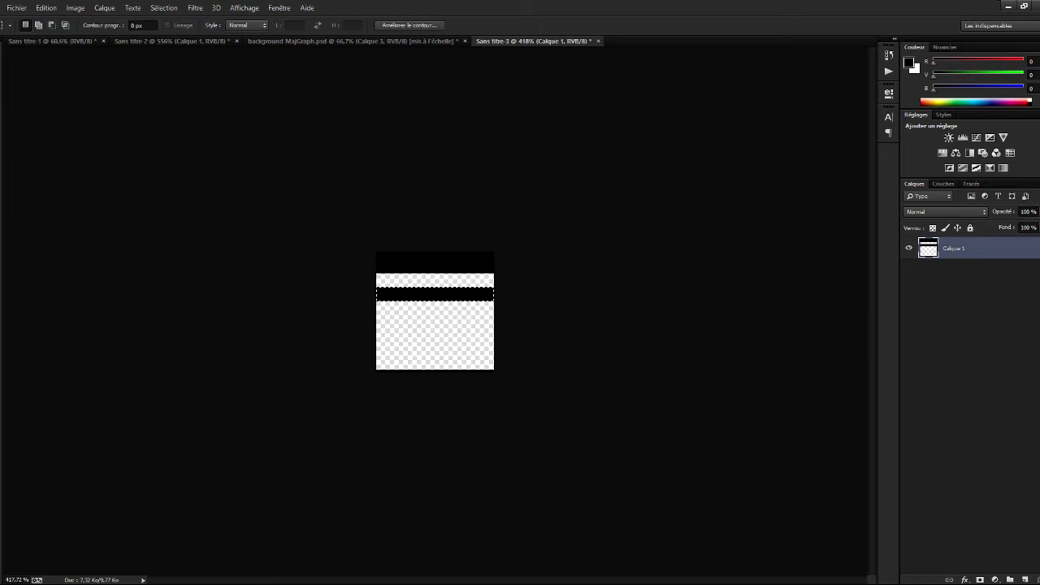
pyautogui.moveTo(376, 315); pyautogui.dragTo(495, 343)
pyautogui.press('w')
pyautogui.hotkey('alt', 'BackSpace')
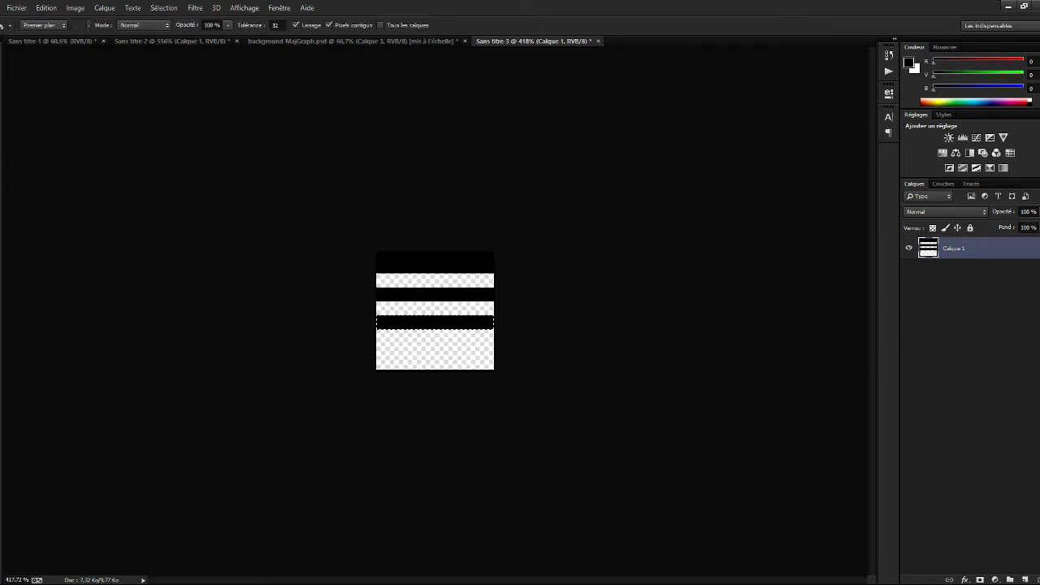
pyautogui.press('m')
pyautogui.moveTo(371, 344)
pyautogui.mouseDown()
pyautogui.moveTo(536, 365)
pyautogui.moveTo(565, 356)
pyautogui.mouseUp()
pyautogui.press('g')
pyautogui.hotkey('alt', 'BackSpace')
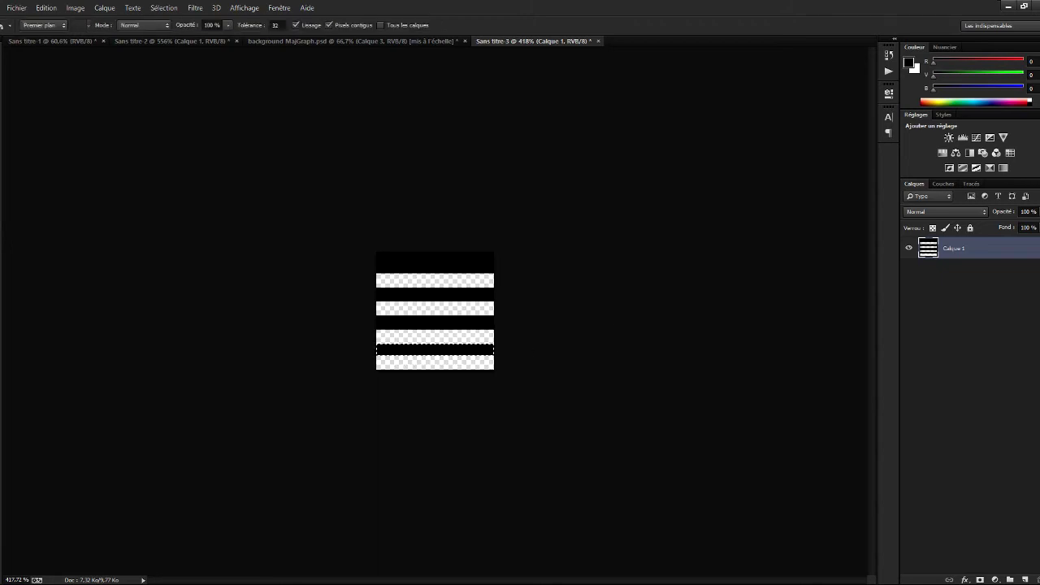
# Define the currently selected black strip as a pattern named Motif 1.
pyautogui.press('v')
pyautogui.click(47, 8)
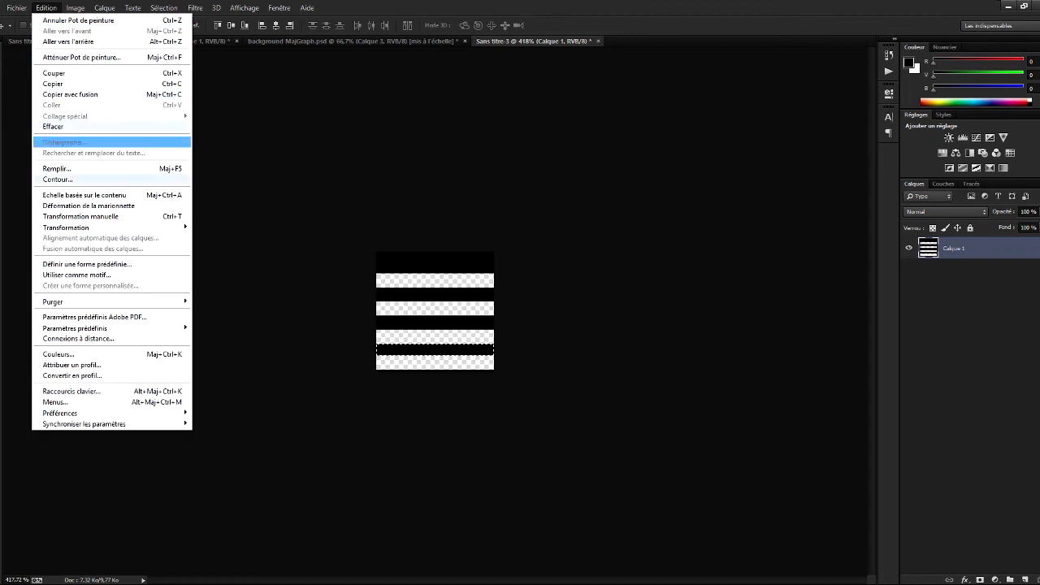
pyautogui.press('Down')
pyautogui.press('Down')
pyautogui.press('Return')
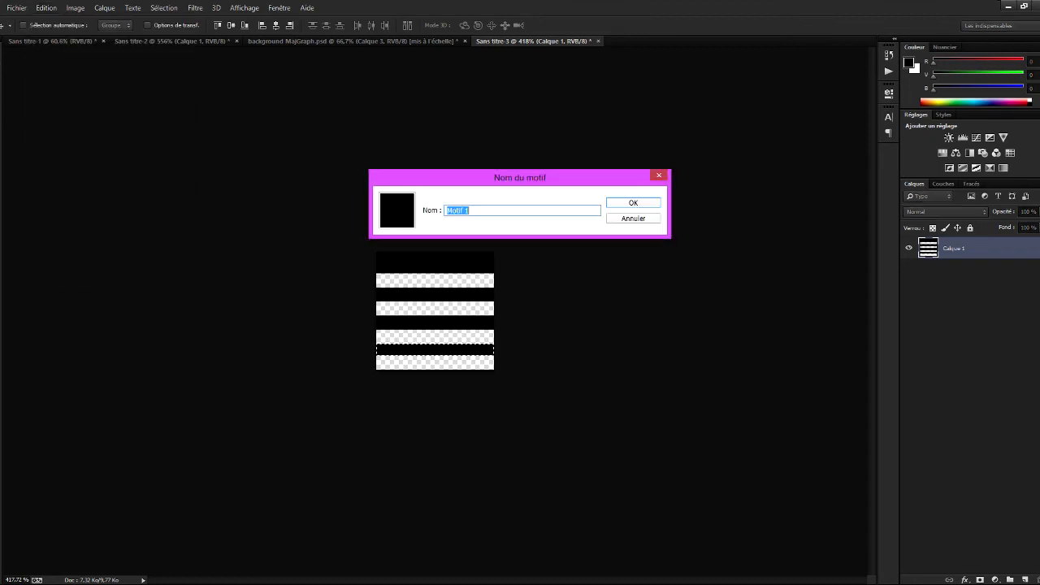
pyautogui.press('Return')
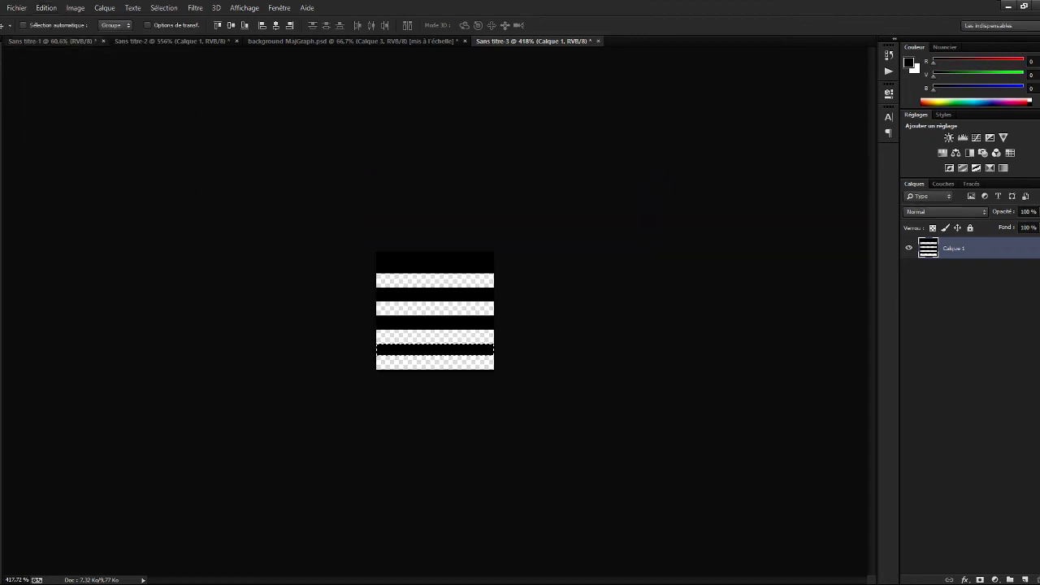
# In Sans titre-1, add a Pattern Overlay to the blue beam layer Calque 1 using the second dashed-line pattern.
pyautogui.click(49, 41)
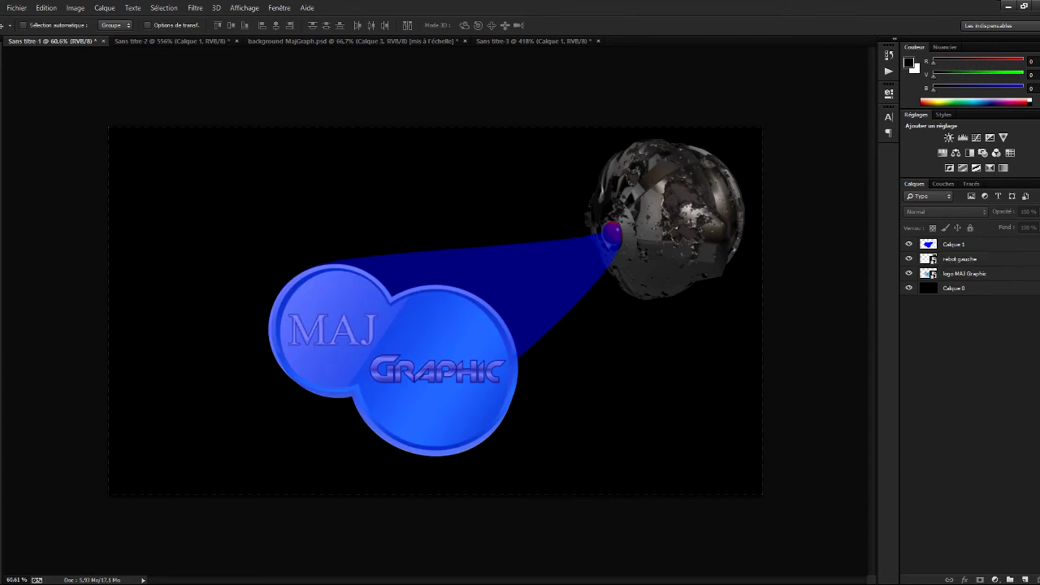
pyautogui.doubleClick(988, 244)
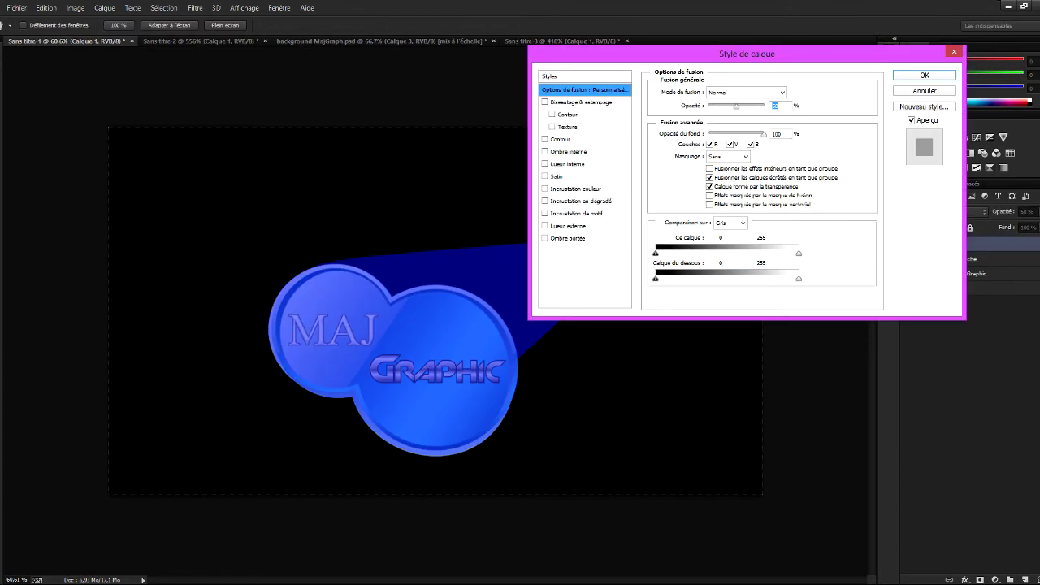
pyautogui.click(576, 214)
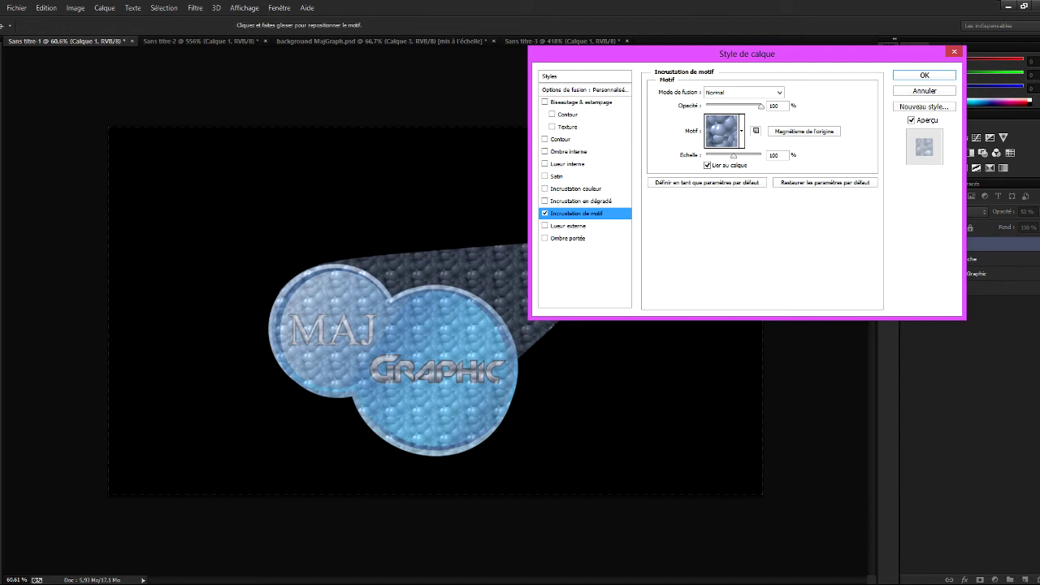
pyautogui.click(741, 131)
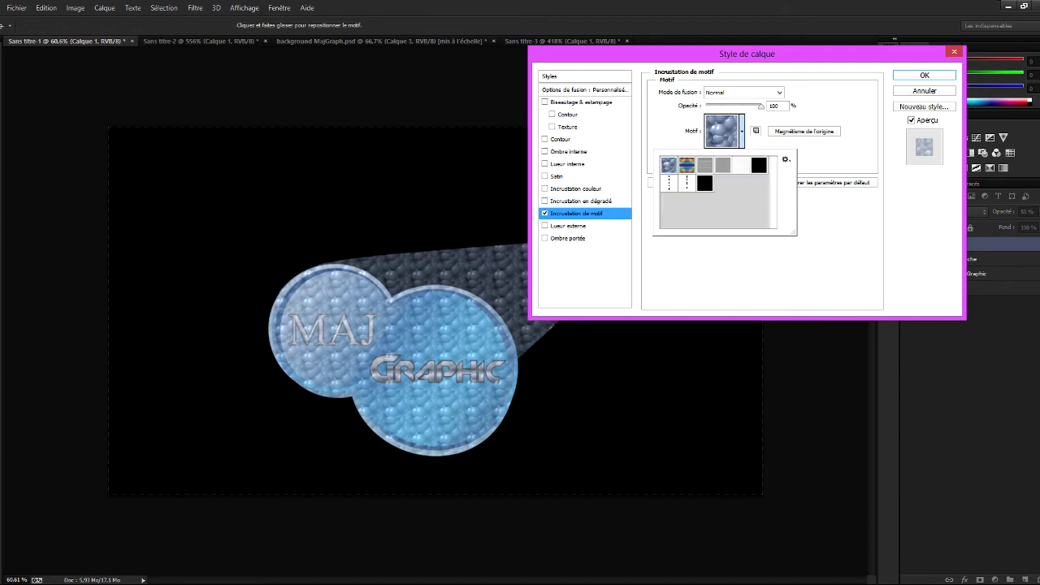
pyautogui.click(704, 184)
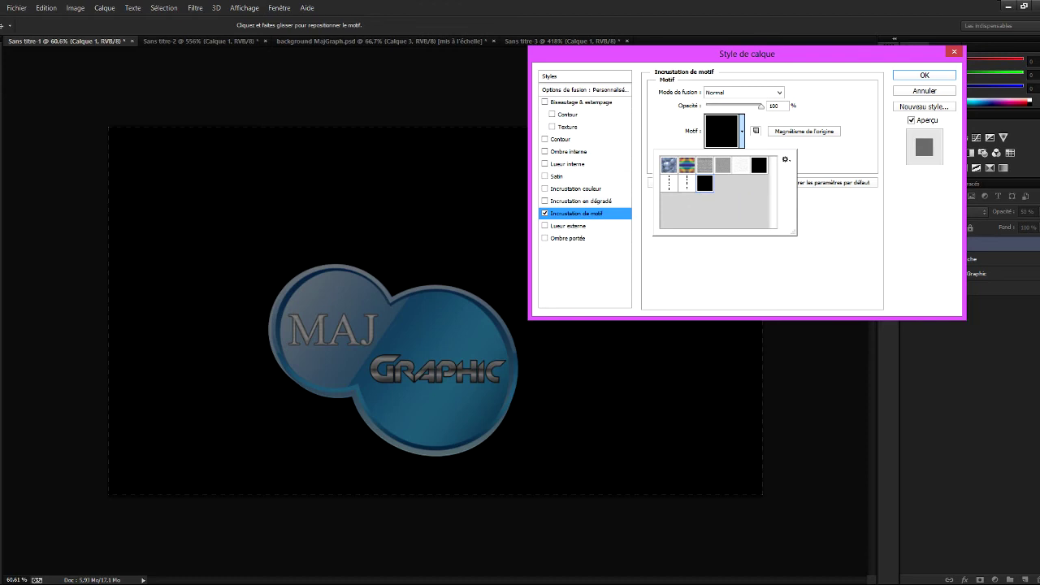
pyautogui.click(686, 183)
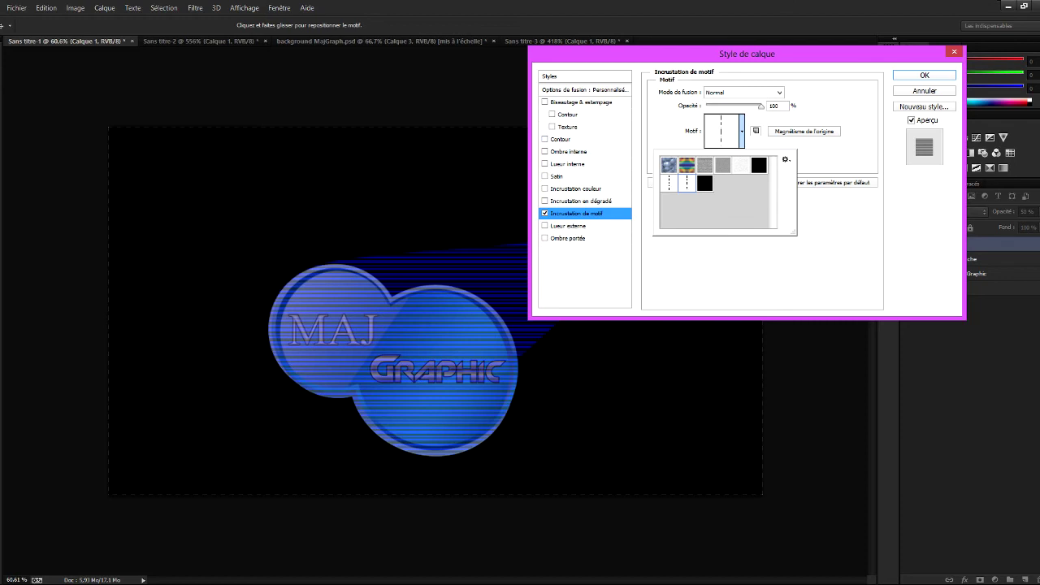
# Reduce the pattern overlay's scale to 39%.
pyautogui.click(774, 105)
pyautogui.moveTo(734, 155)
pyautogui.mouseDown()
pyautogui.moveTo(753, 155)
pyautogui.moveTo(723, 155)
pyautogui.mouseUp()
pyautogui.hotkey('shift', 'Down')
pyautogui.hotkey('shift', 'Down')
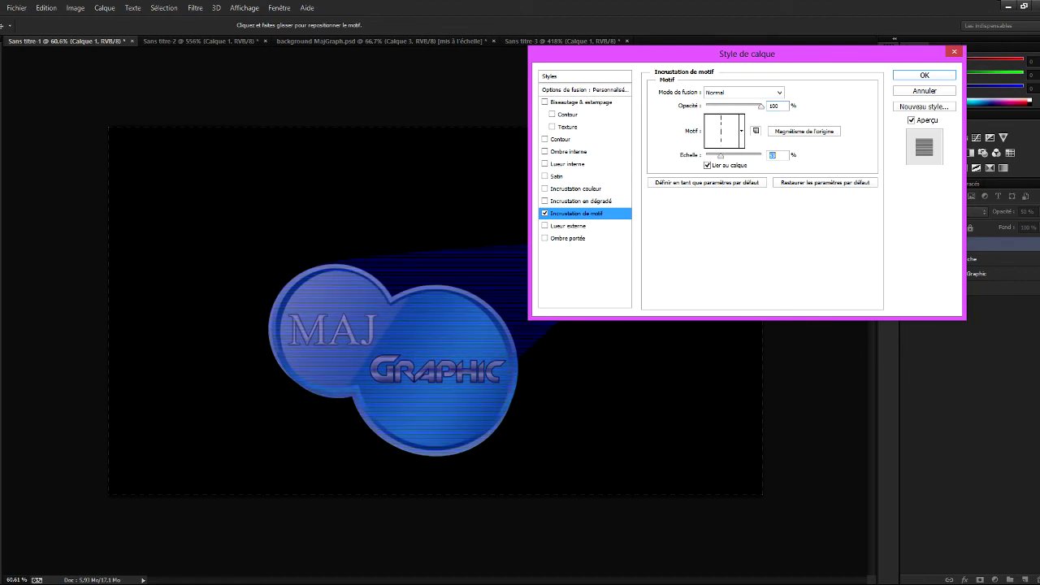
pyautogui.hotkey('shift', 'Down')
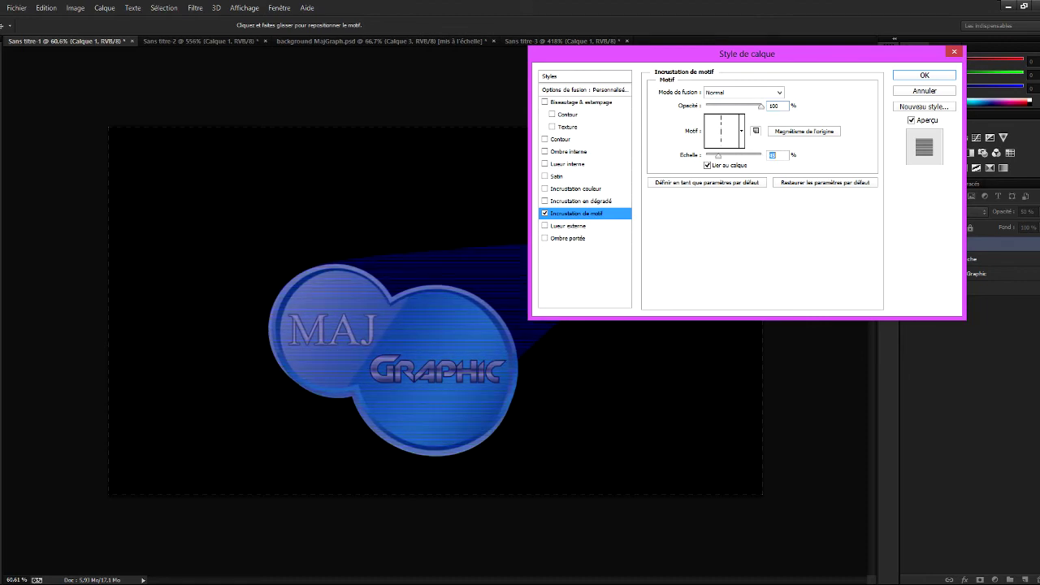
pyautogui.hotkey('shift', 'Down')
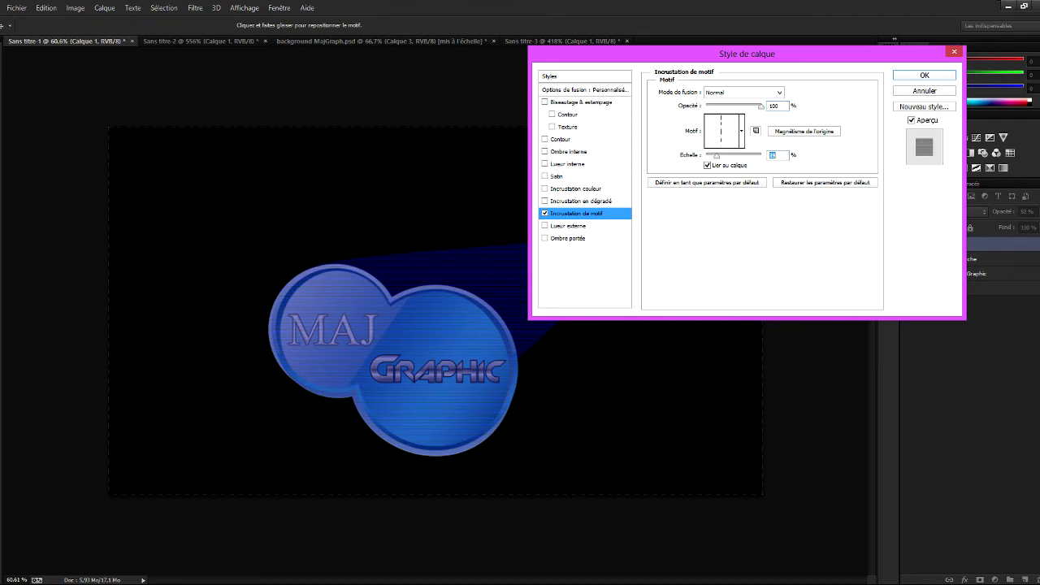
# Set the pattern overlay's blend mode to Lumière crue and apply the layer style.
pyautogui.click(779, 93)
pyautogui.click(731, 239)
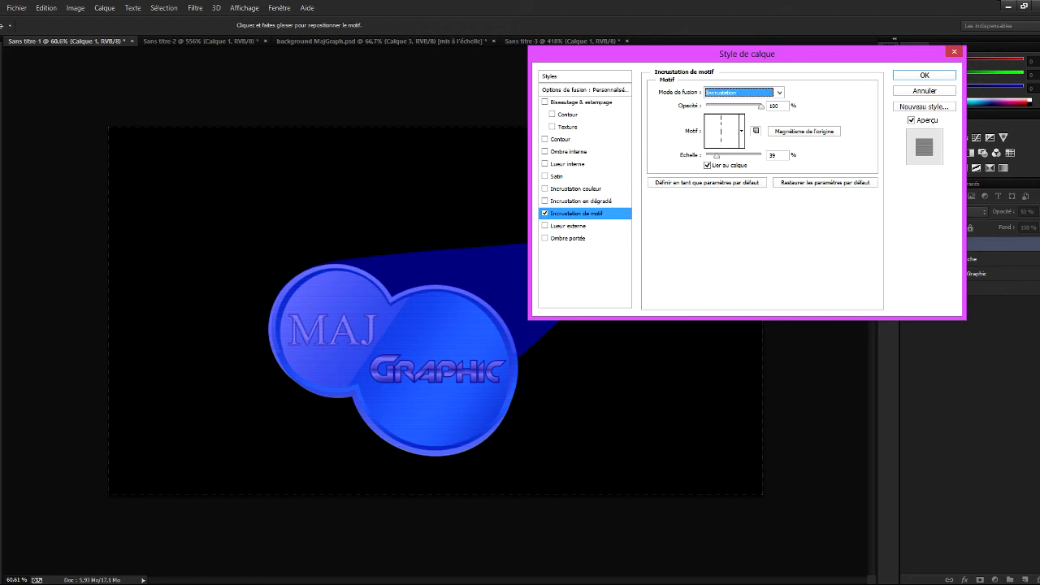
pyautogui.press('Down')
pyautogui.press('Down')
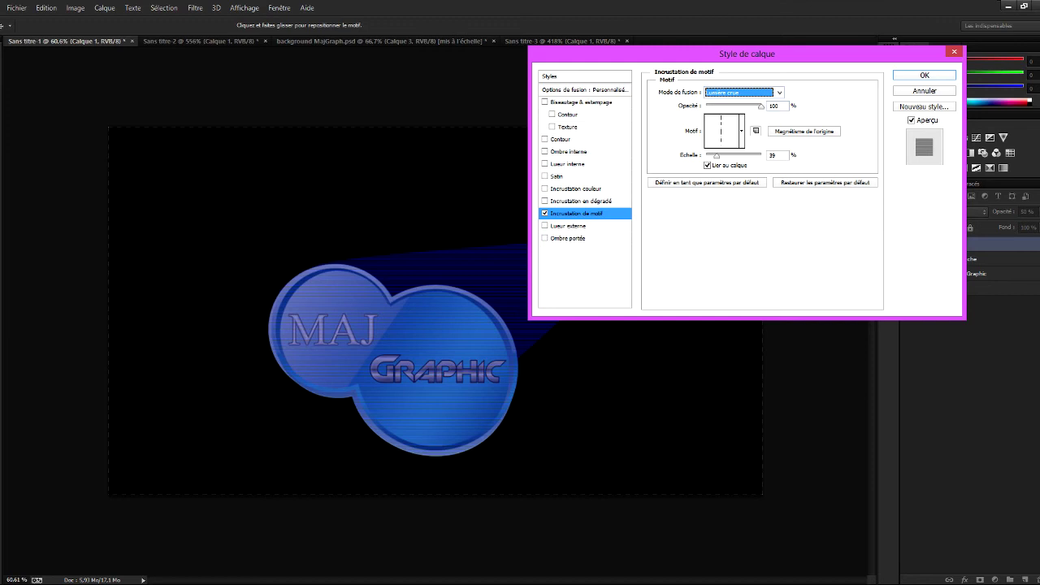
pyautogui.press('Return')
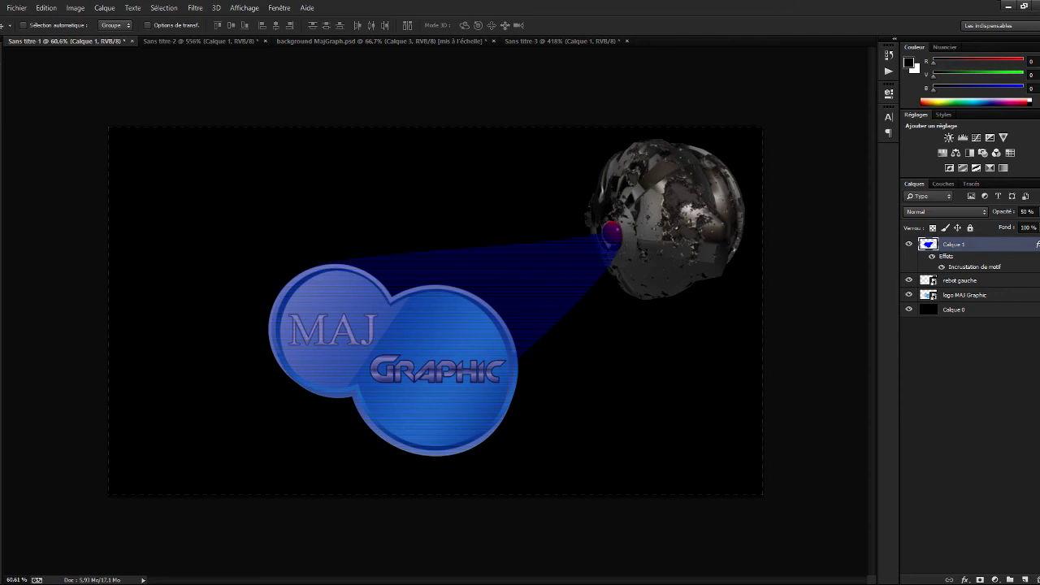
# Hide the blue beam layer and trace a closed Pen path around the robot's red eye with the rebot gauche layer active.
pyautogui.click(908, 245)
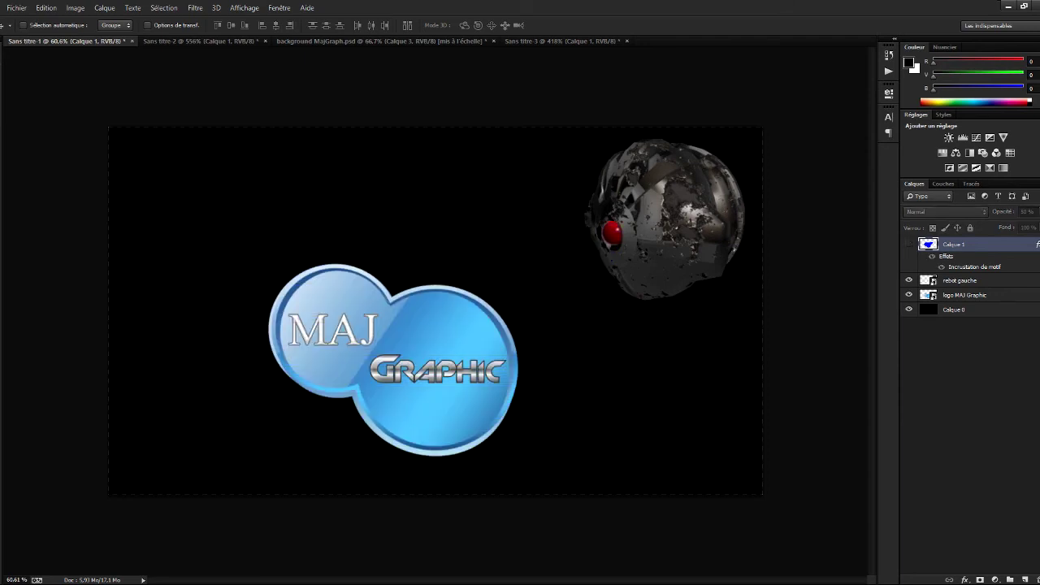
pyautogui.click(961, 281)
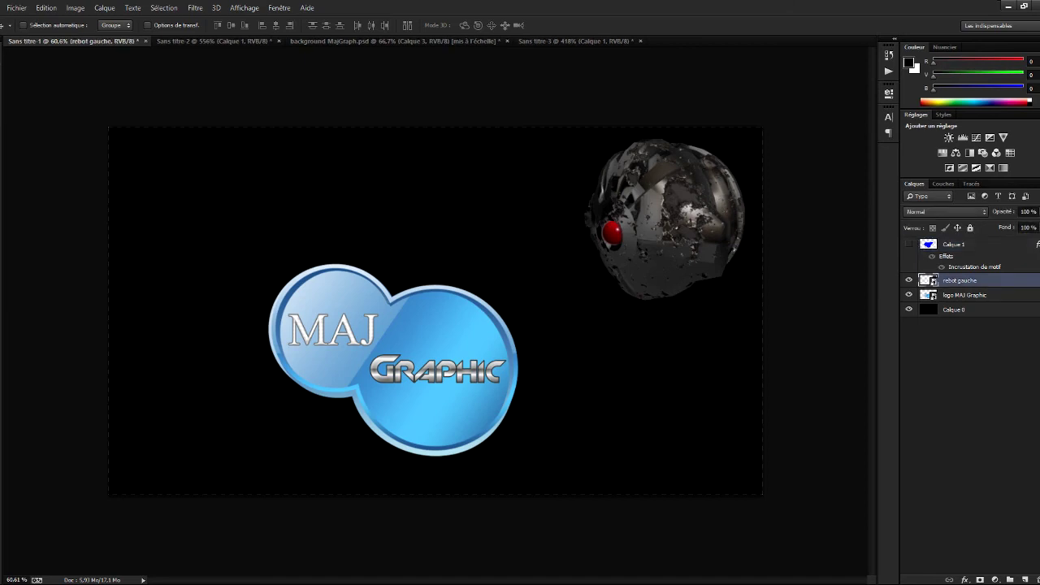
pyautogui.press('p')
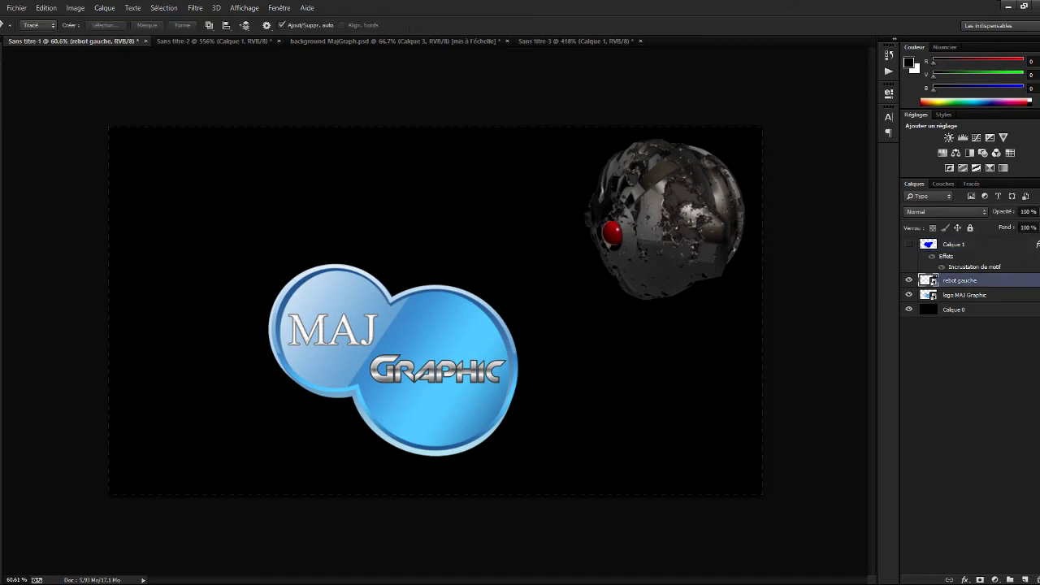
pyautogui.scroll(5, 581, 232)
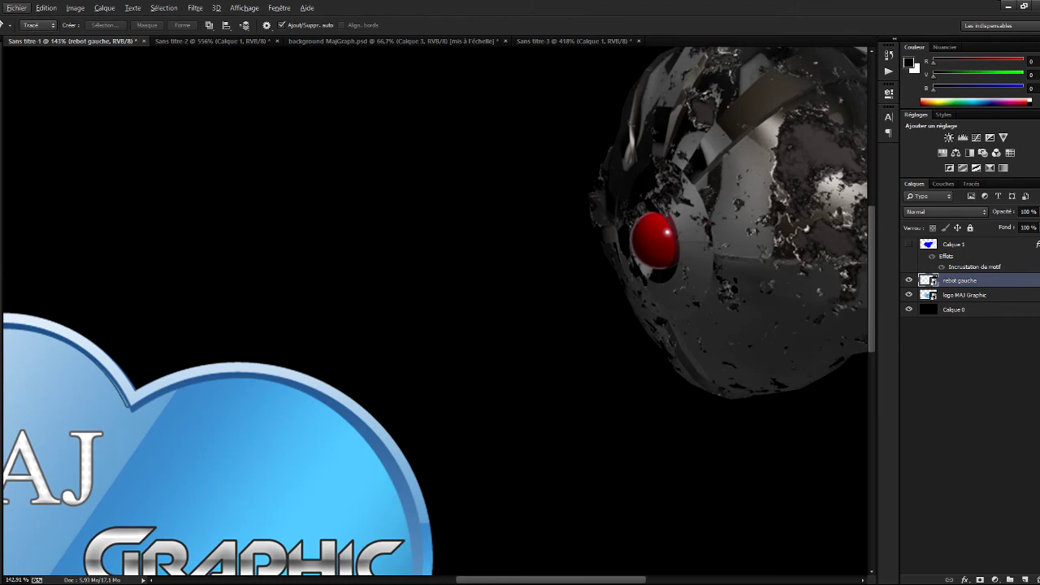
pyautogui.click(668, 220)
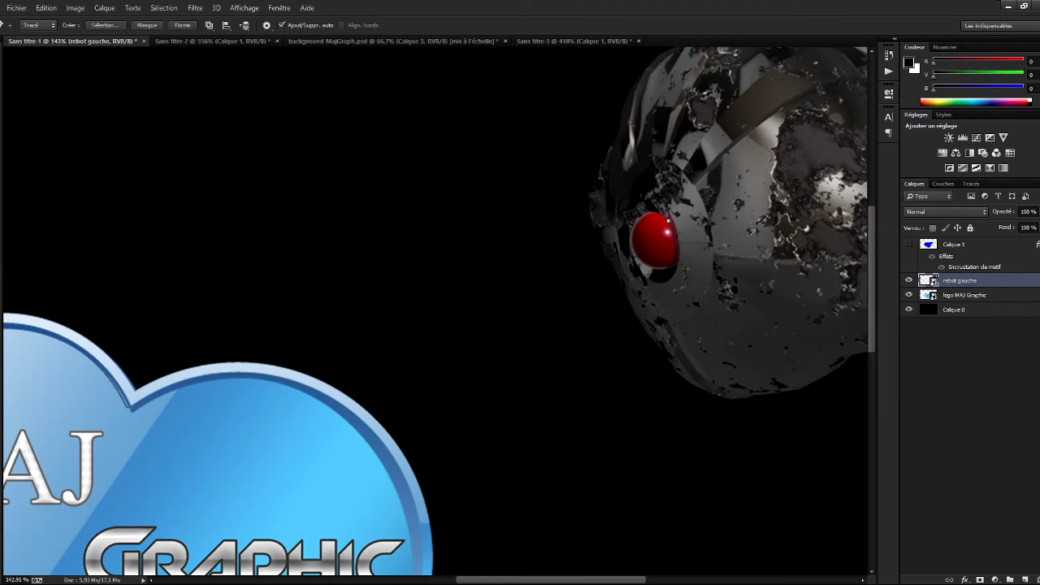
pyautogui.moveTo(634, 223)
pyautogui.mouseDown()
pyautogui.moveTo(618, 254)
pyautogui.moveTo(630, 229)
pyautogui.mouseUp()
pyautogui.moveTo(646, 266); pyautogui.dragTo(676, 258)
pyautogui.click(668, 221)
# Convert the path around the red eye into a selection.
pyautogui.rightClick(639, 234)
pyautogui.click(666, 286)
pyautogui.press('Return')
pyautogui.hotkey('ctrl', '0')
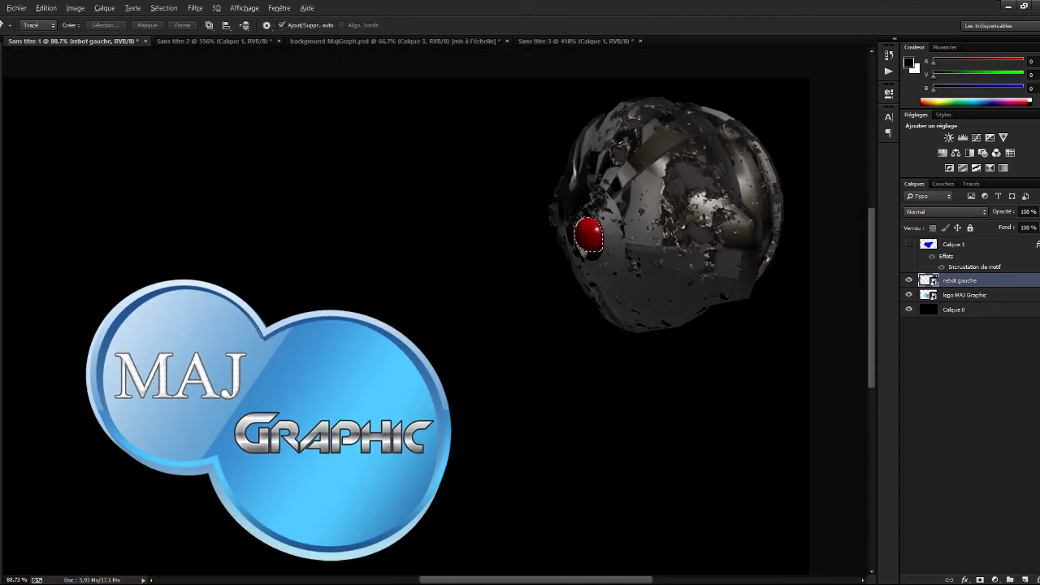
# Rasterize the rebot gauche smart object layer to allow image adjustments on it.
pyautogui.click(74, 7)
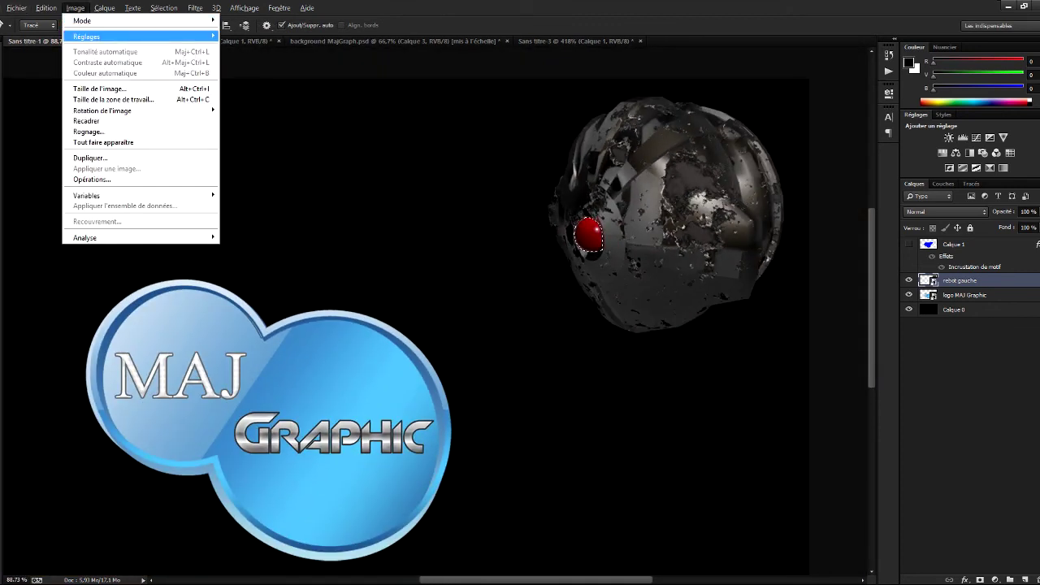
pyautogui.moveTo(90, 36)
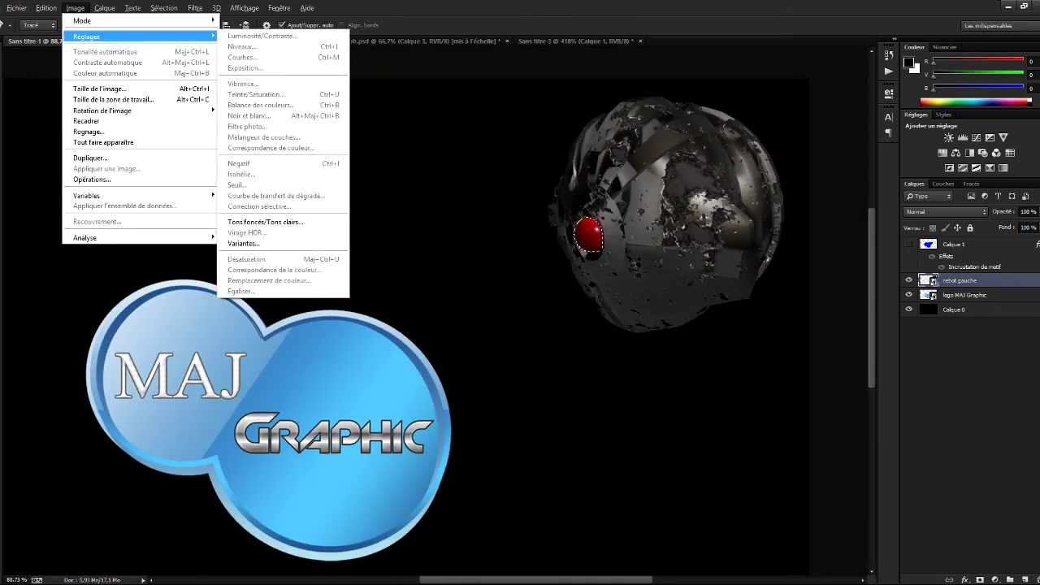
pyautogui.rightClick(983, 281)
pyautogui.click(825, 252)
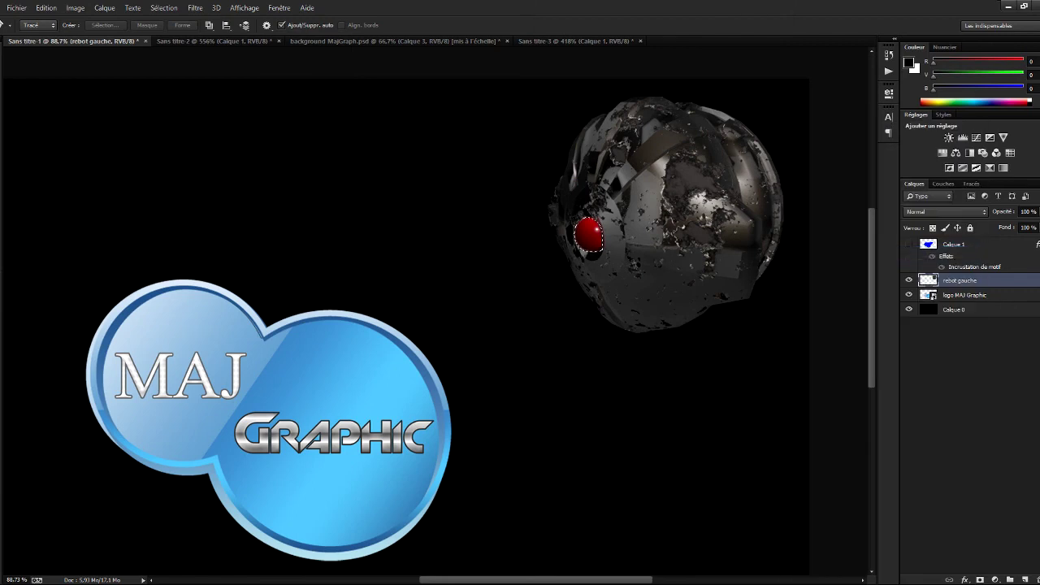
# Colorize the selected eye with Hue/Saturation, setting hue 209, saturation 81 and lightness -24.
pyautogui.click(75, 8)
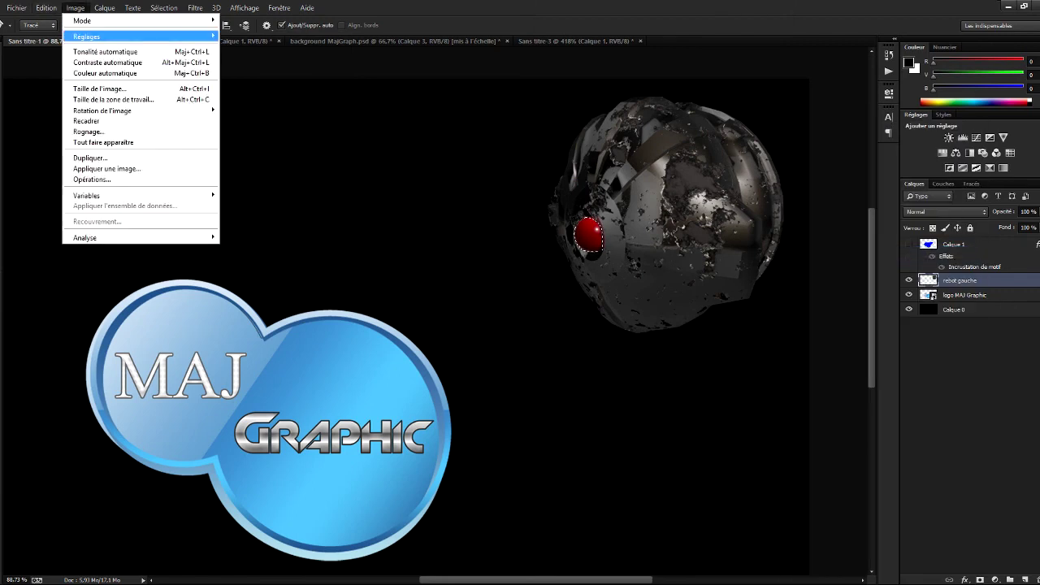
pyautogui.moveTo(86, 37)
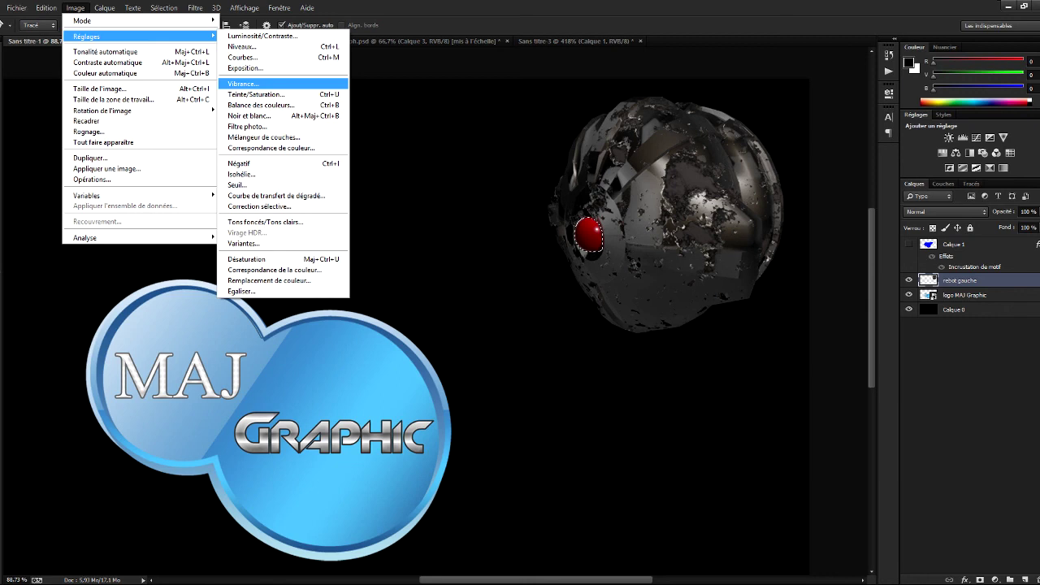
pyautogui.click(256, 94)
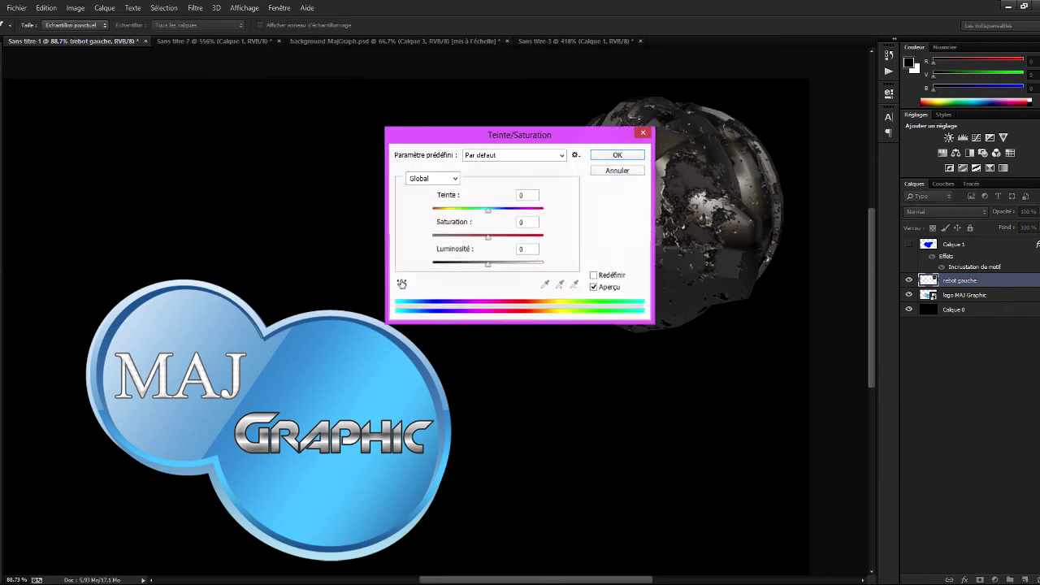
pyautogui.click(593, 274)
pyautogui.moveTo(520, 135); pyautogui.dragTo(329, 116)
pyautogui.moveTo(242, 193); pyautogui.dragTo(286, 246)
pyautogui.press('Down')
pyautogui.press('Down')
pyautogui.press('Down')
pyautogui.press('Down')
pyautogui.press('Down')
pyautogui.press('Down')
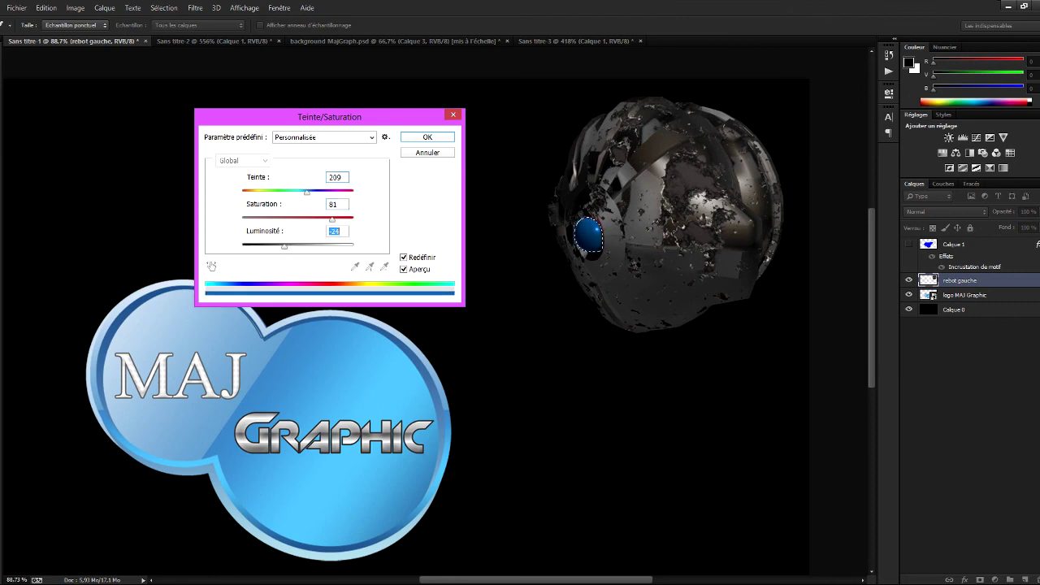
# Change the eye's colorize hue to 236 and its saturation to 42.
pyautogui.moveTo(307, 192); pyautogui.dragTo(315, 192)
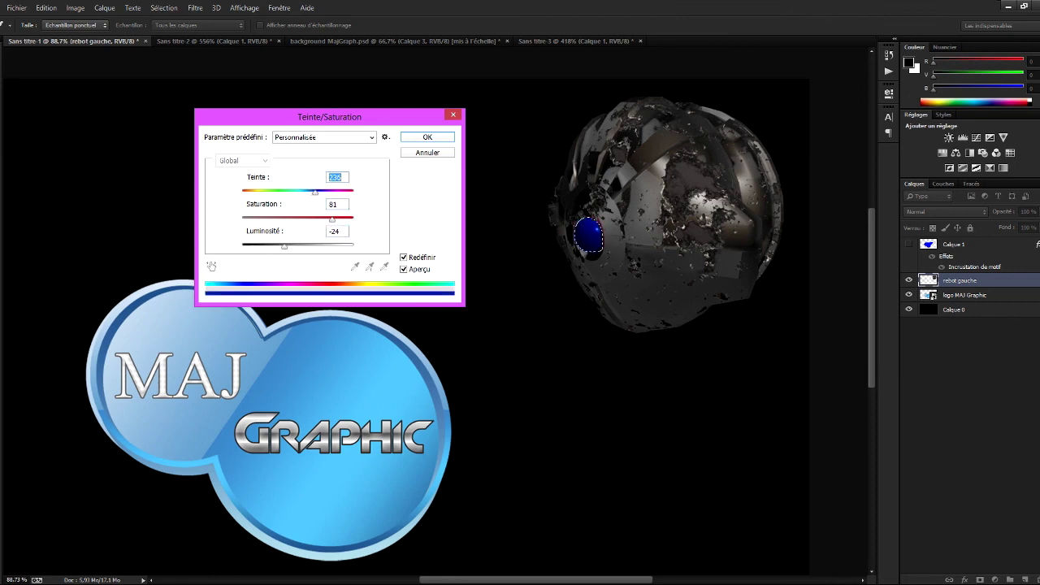
pyautogui.press('Tab')
pyautogui.hotkey('shift', 'Down')
pyautogui.hotkey('shift', 'Down')
pyautogui.hotkey('shift', 'Down')
pyautogui.press('Down')
pyautogui.press('Down')
pyautogui.press('Down')
pyautogui.press('Down')
pyautogui.press('Down')
pyautogui.press('Down')
pyautogui.press('Down')
pyautogui.press('Down')
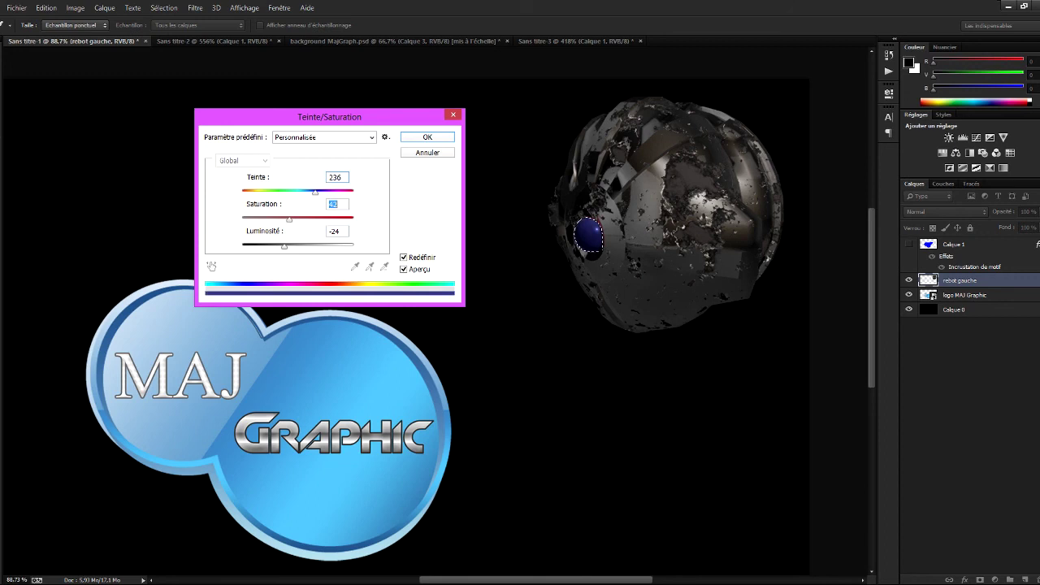
# Lower the eye's lightness to -29 and apply the Hue/Saturation adjustment.
pyautogui.press('Tab')
pyautogui.press('Down')
pyautogui.press('Down')
pyautogui.press('Down')
pyautogui.press('Down')
pyautogui.press('Down')
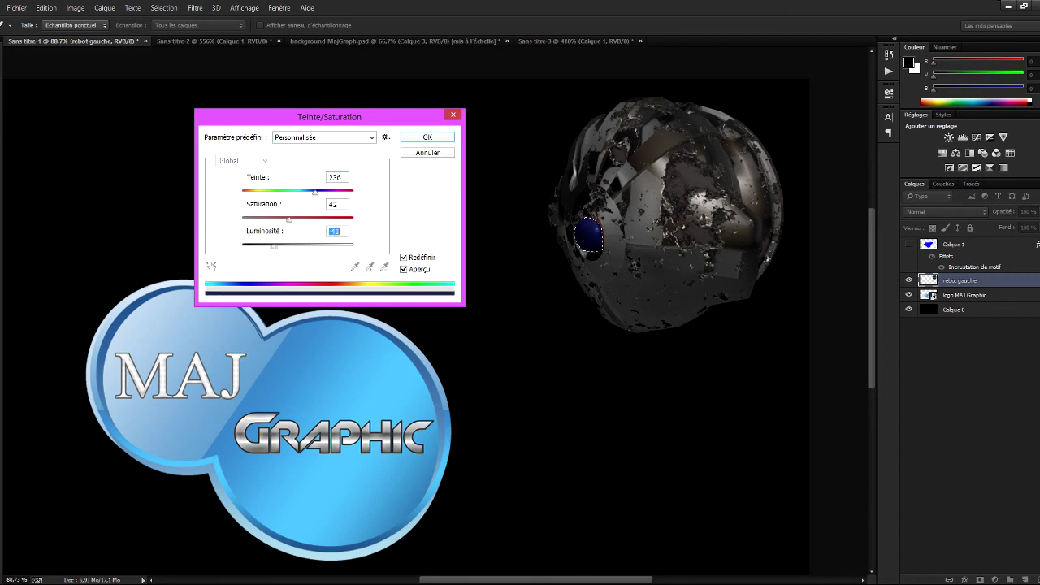
pyautogui.press('Return')
pyautogui.press('p')
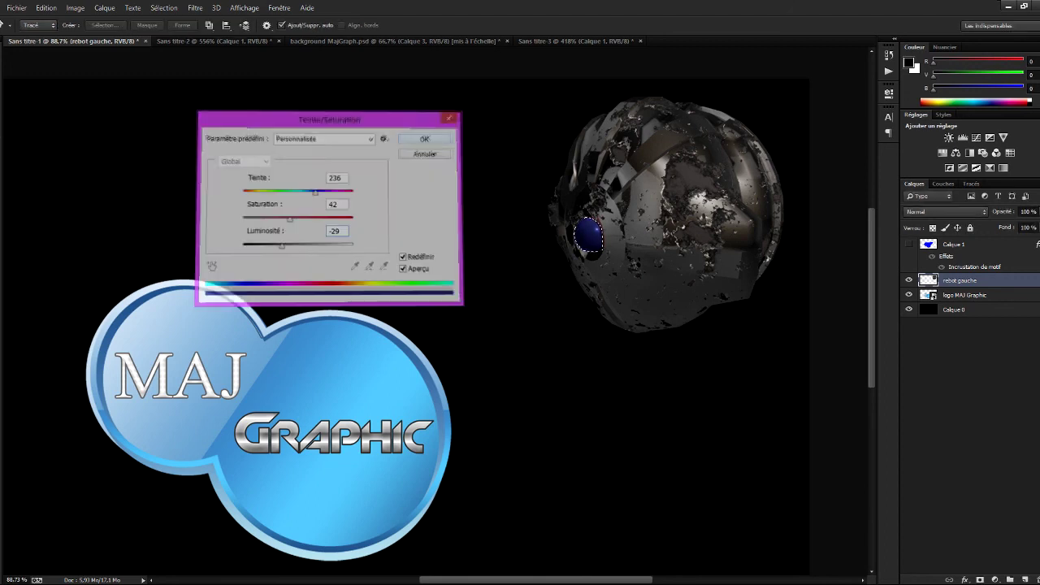
# Show the blue beam layer Calque 1 again and deselect the eye.
pyautogui.click(908, 244)
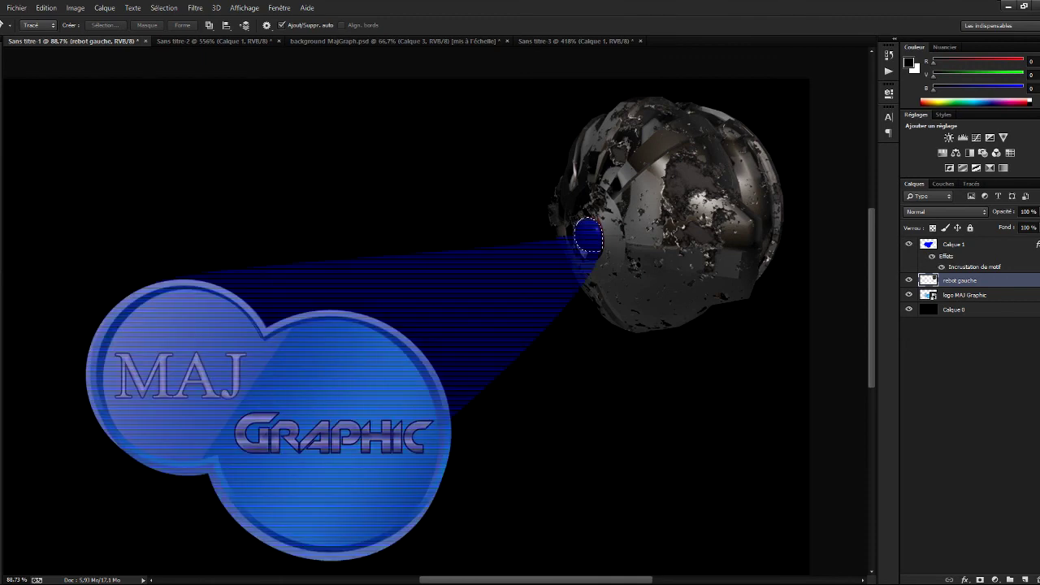
pyautogui.hotkey('ctrl', 'd')
pyautogui.hotkey('ctrl', '-')
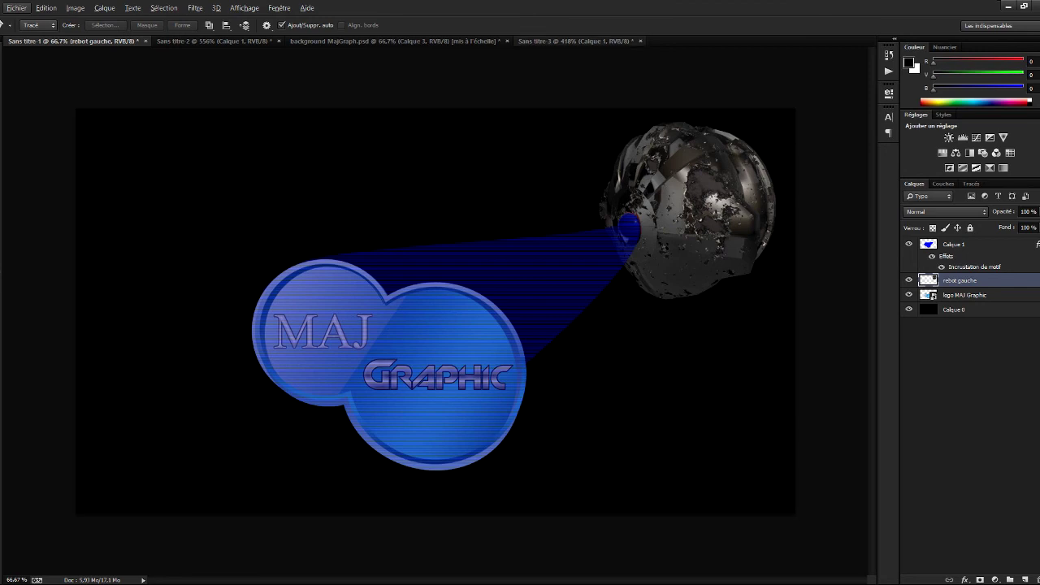
# Switch to the background MajGraph.psd document to view the finished composition.
pyautogui.hotkey('ctrl', 'shift', 'Tab')
pyautogui.hotkey('ctrl', 'shift', 'Tab')
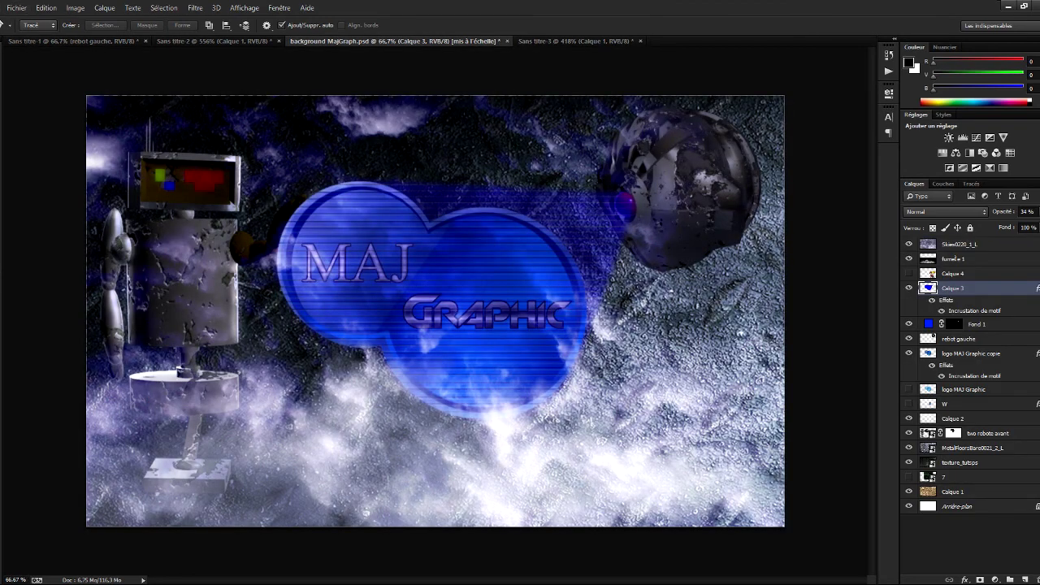